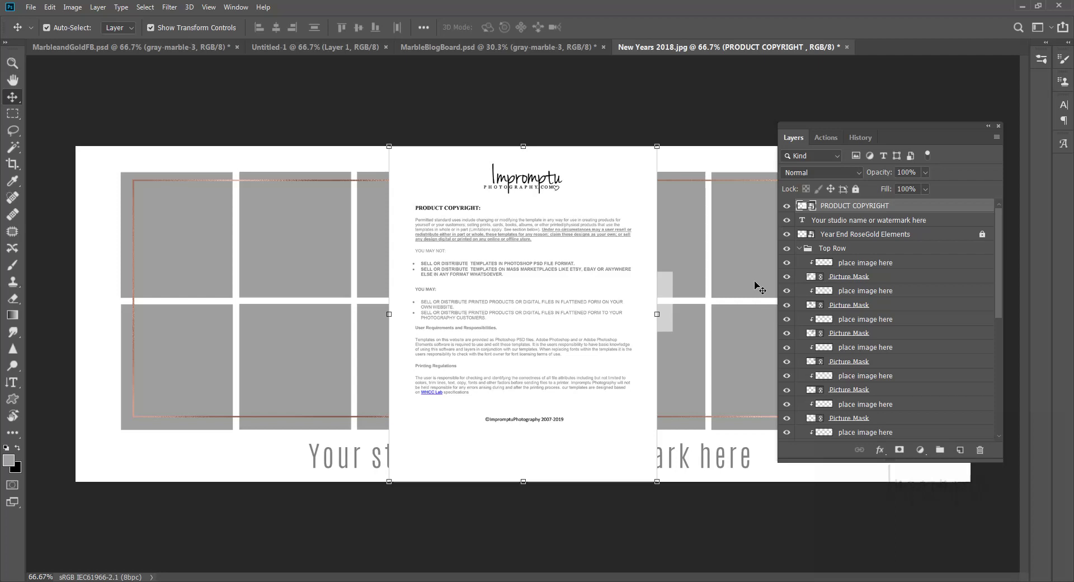
Hide the PRODUCT COPYRIGHT layer covering the middle of the template.
click(755, 278)
click(716, 205)
click(731, 227)
click(735, 222)
click(739, 220)
click(739, 223)
click(787, 206)
click(788, 206)
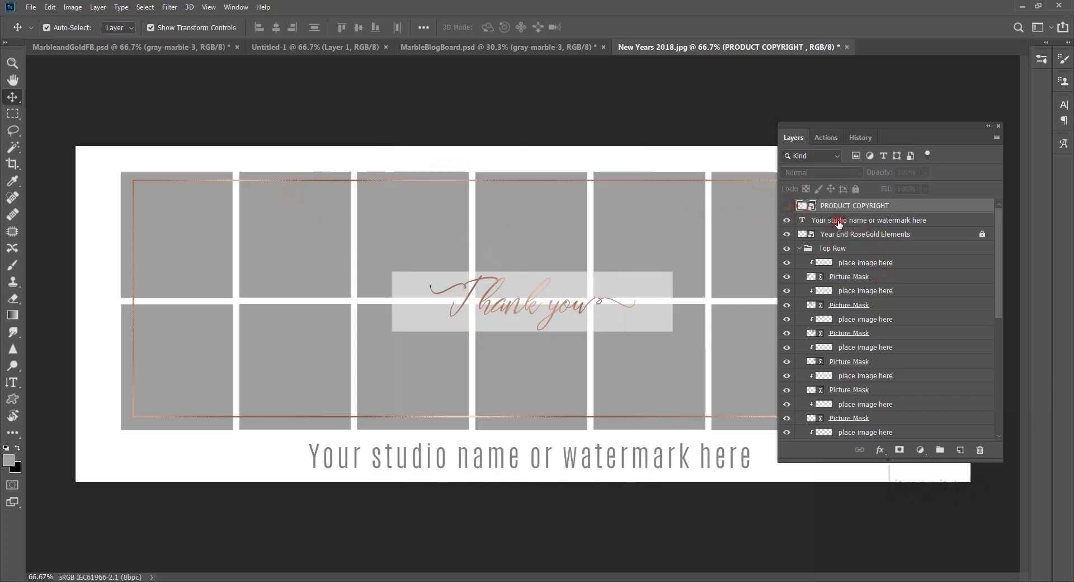
Toggle the locked Year End RoseGold Elements layer off and back on to see what it contains.
click(874, 235)
click(982, 235)
click(894, 237)
click(883, 234)
click(889, 233)
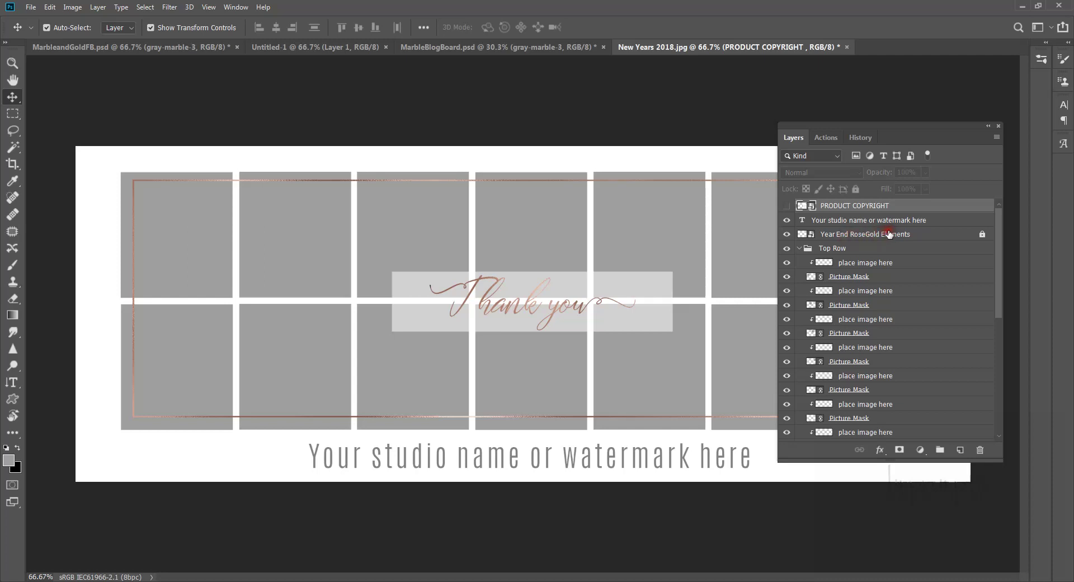
click(787, 235)
click(787, 235)
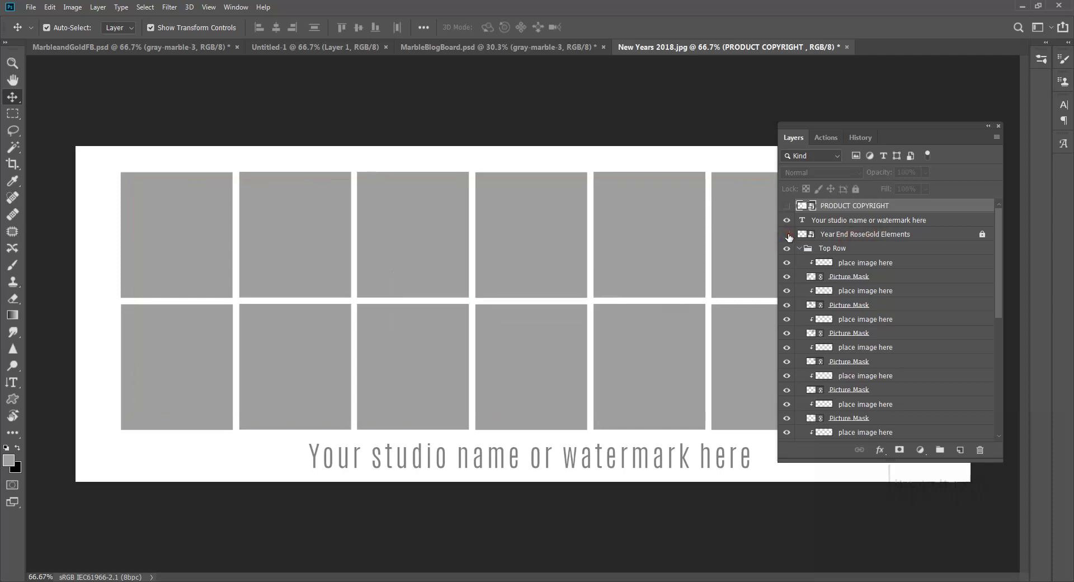
click(787, 235)
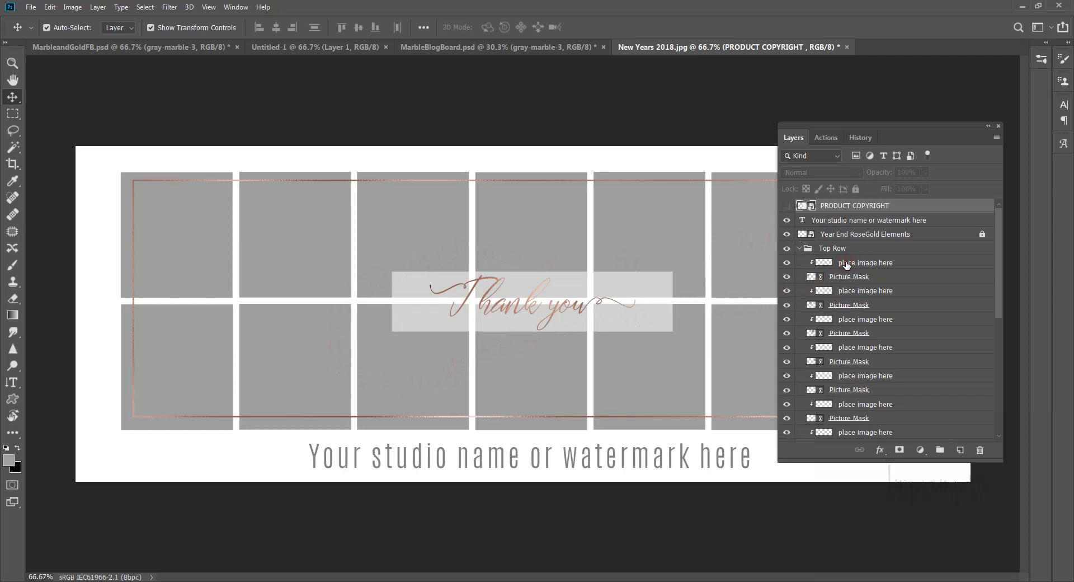
Place _5-12x8 CBFill.jpg from the For Marketing > Template Video folder as an embedded image on the first "place image here" layer of Top Row.
click(847, 264)
click(858, 263)
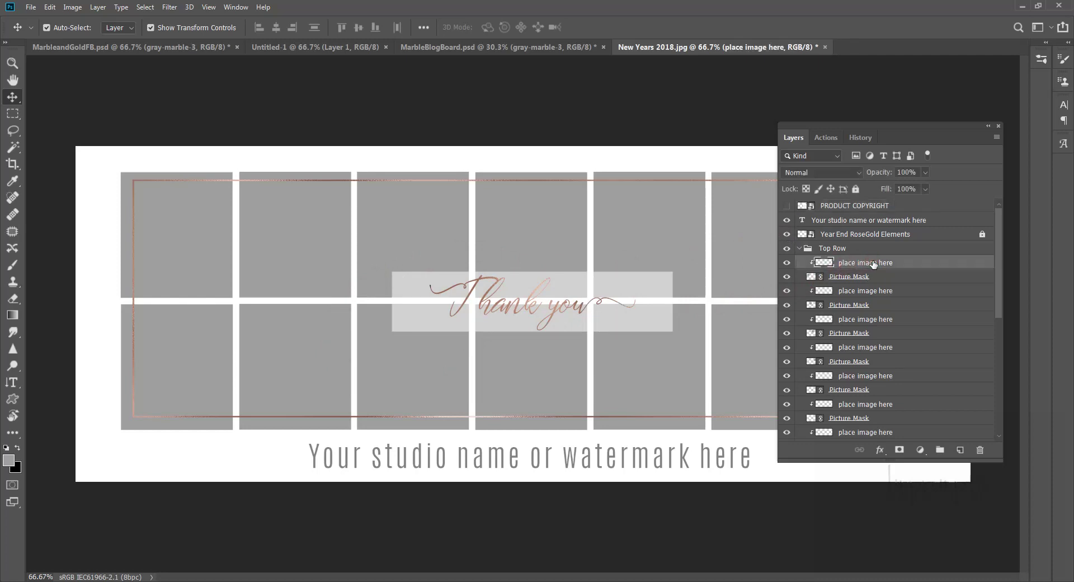
click(31, 8)
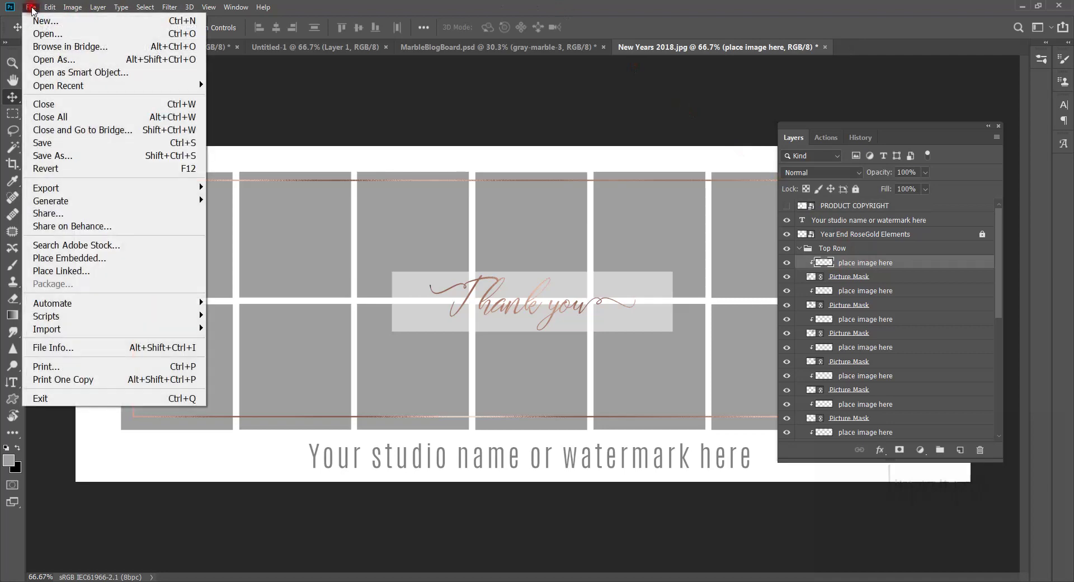
click(190, 258)
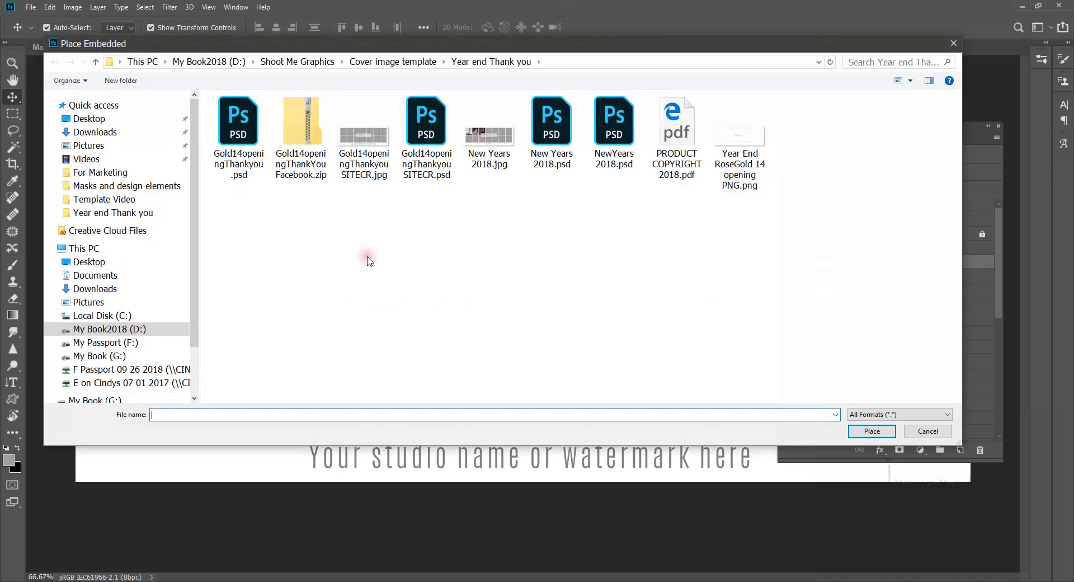
click(188, 61)
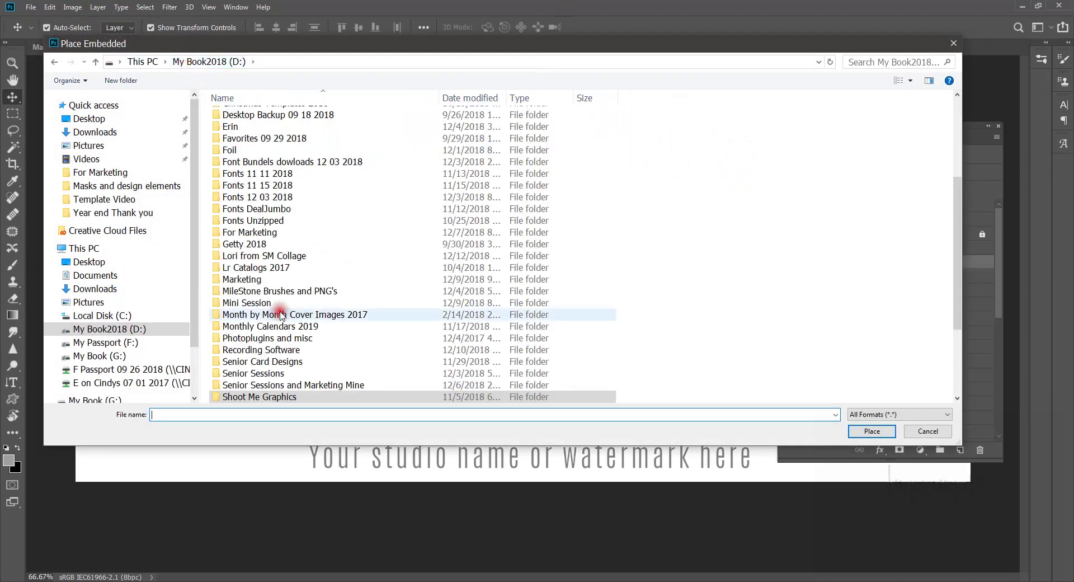
scroll(281, 323, down, 1)
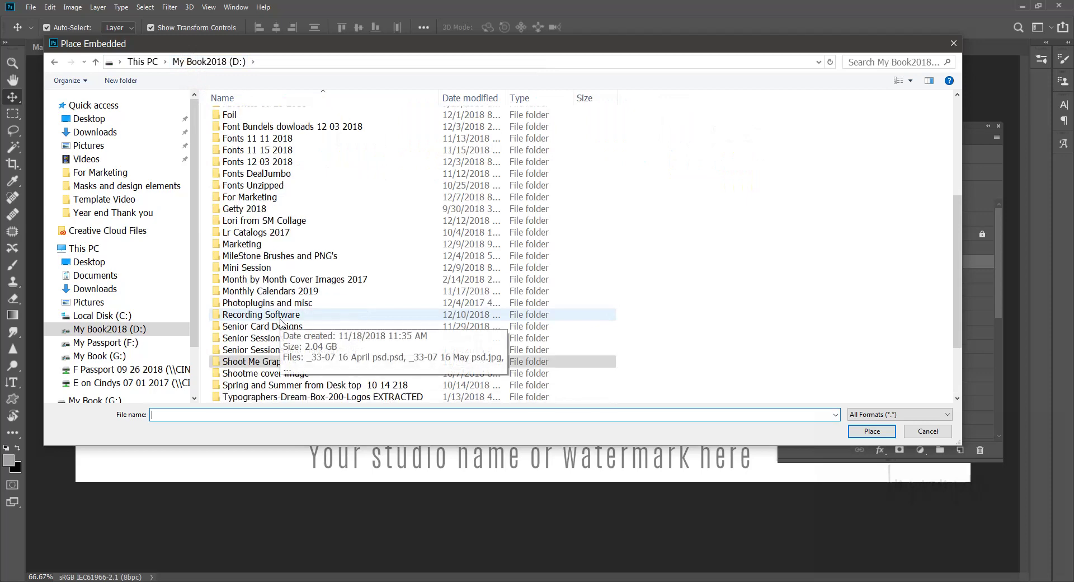
click(261, 198)
double_click(261, 198)
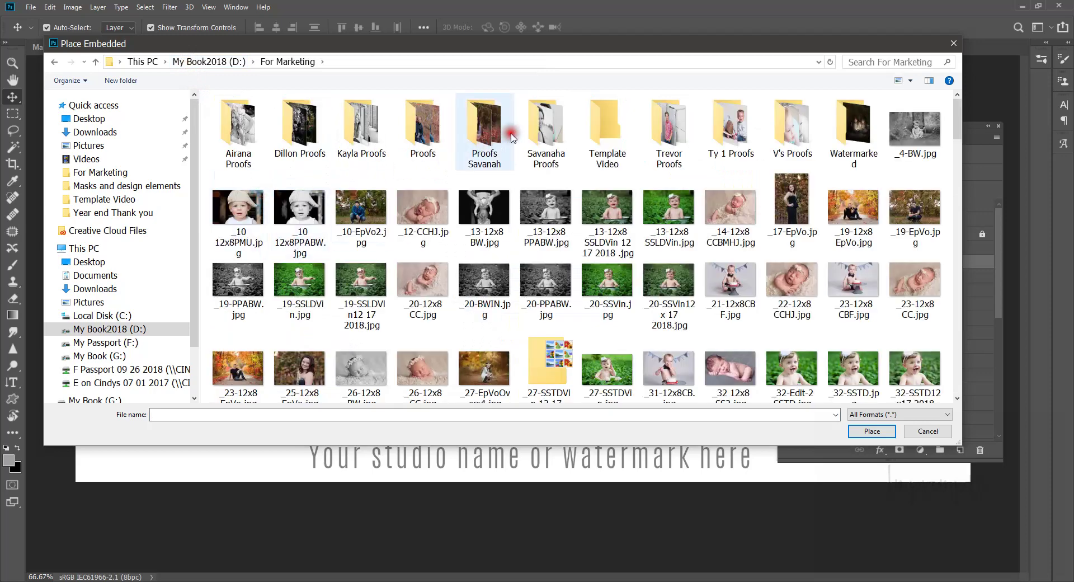
double_click(614, 126)
double_click(255, 115)
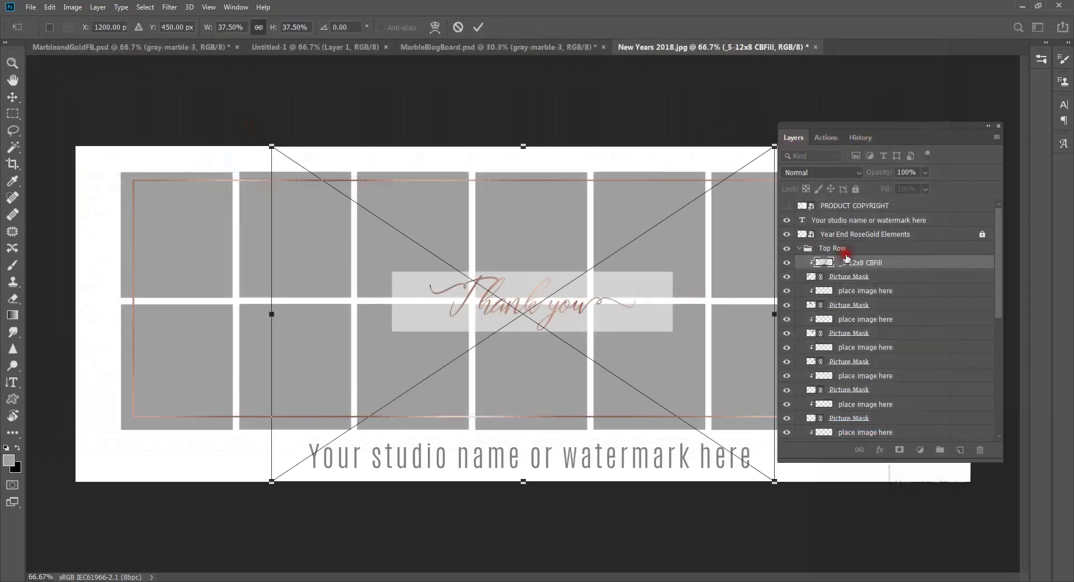
click(190, 241)
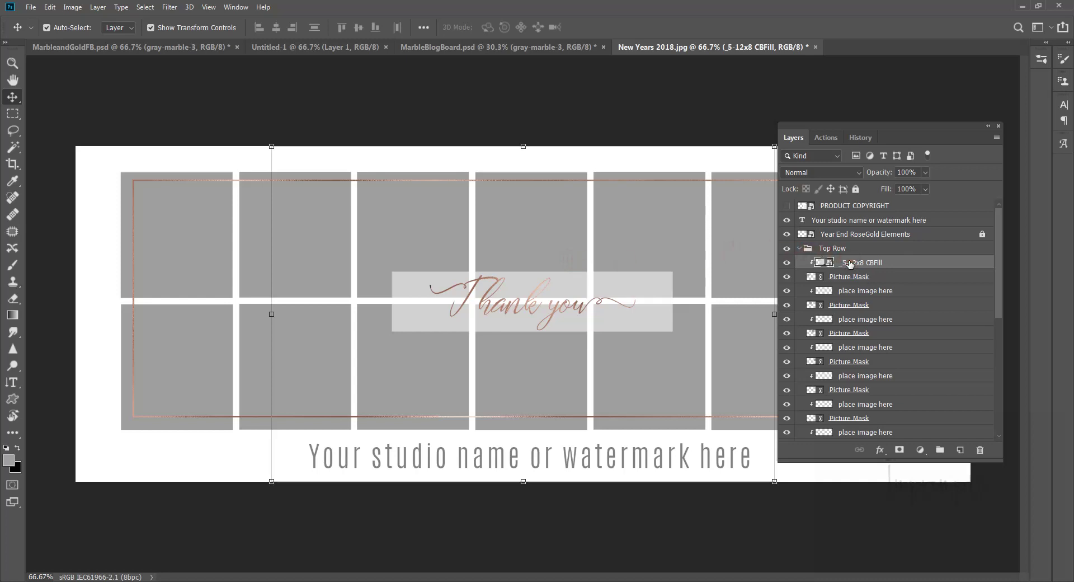
Scale the placed _5-12x8 CBFill photo proportionally to about 15.4% and position it in the first opening of the top row.
drag(271, 146, 518, 316)
drag(662, 355, 164, 198)
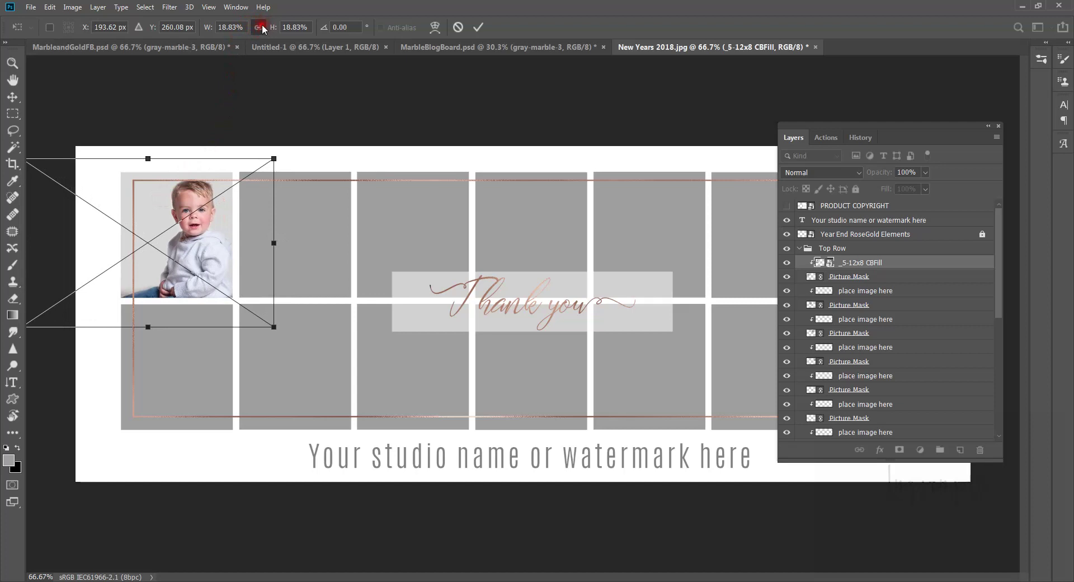
click(262, 28)
click(262, 28)
drag(273, 159, 235, 196)
drag(190, 242, 222, 212)
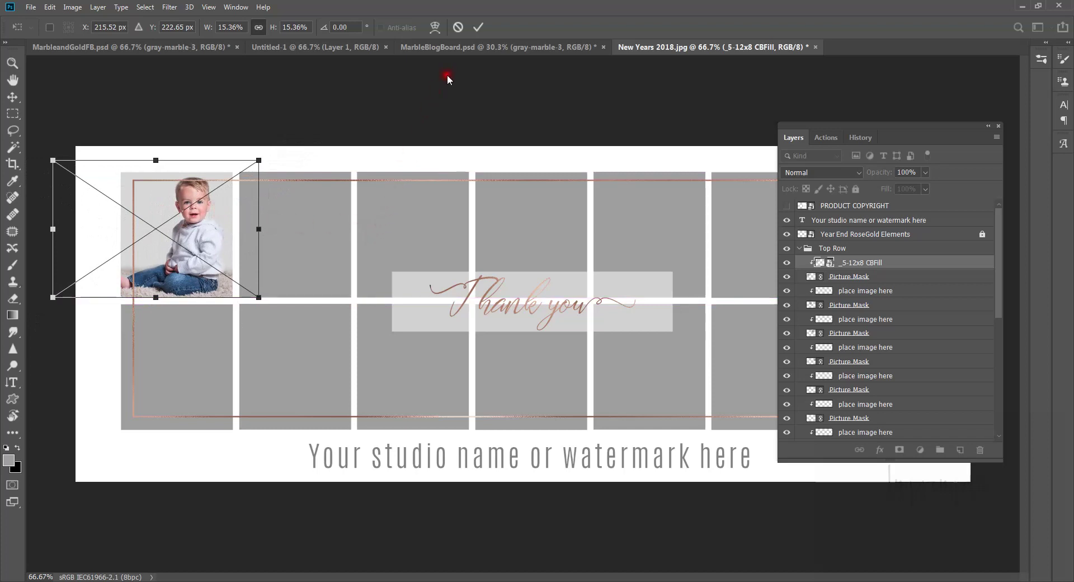
click(479, 29)
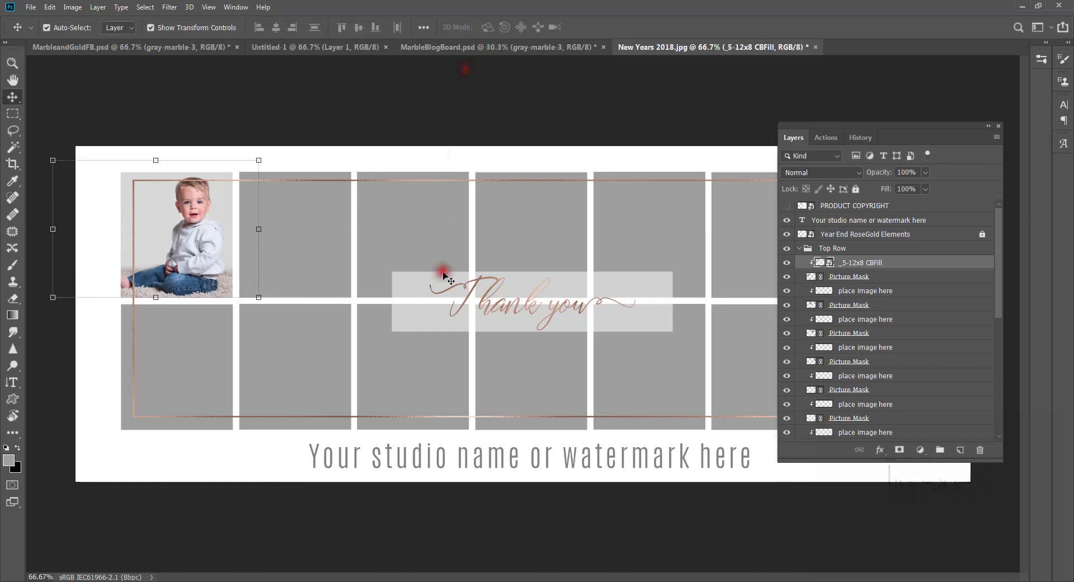
Embed _371-VoHuOvers.jpg on the second "place image here" layer of Top Row and fit it to its opening at about 12.7% scale.
click(895, 291)
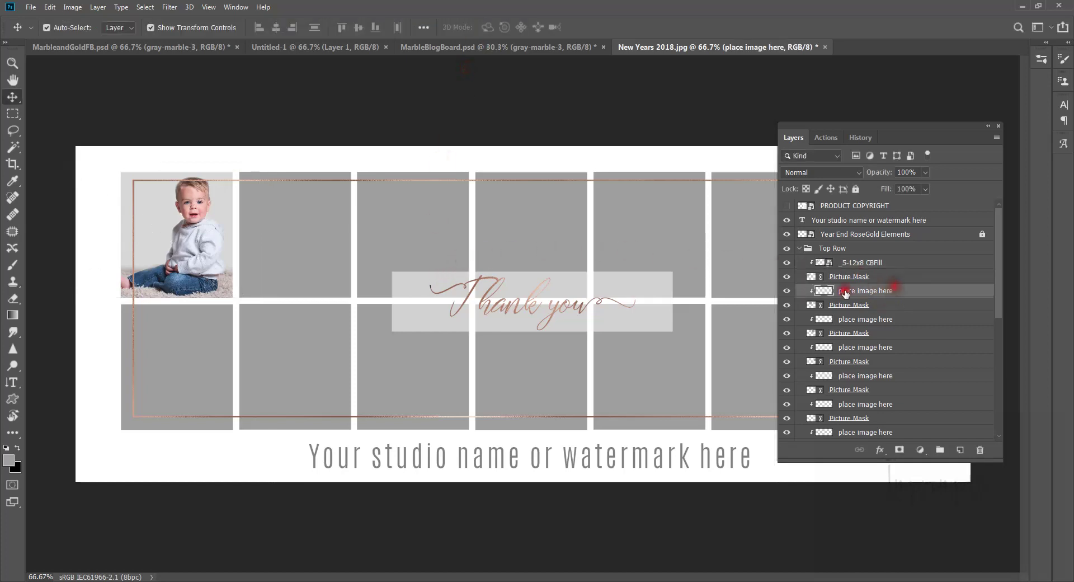
click(30, 8)
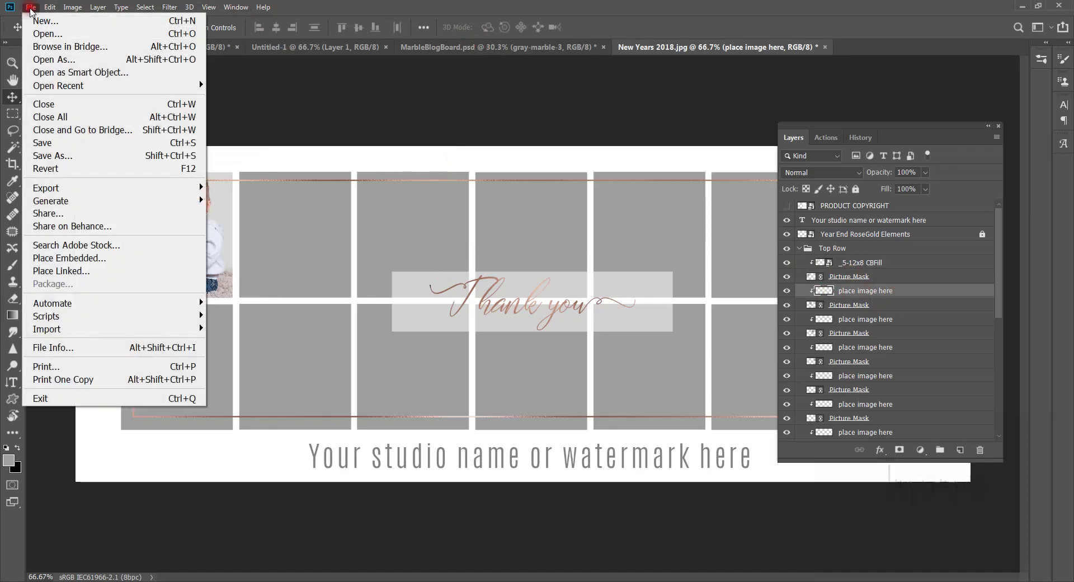
click(98, 258)
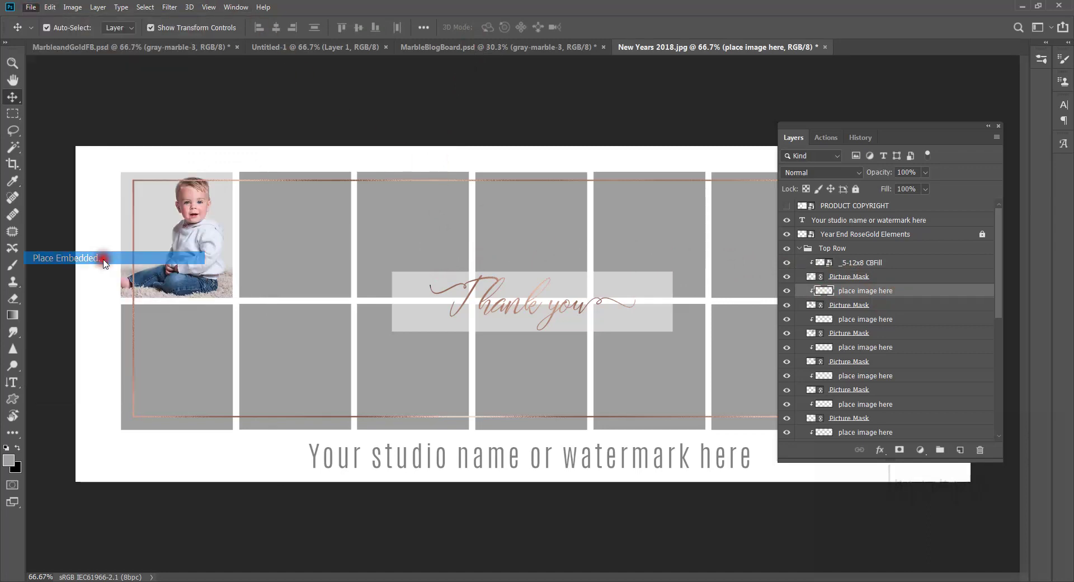
double_click(302, 196)
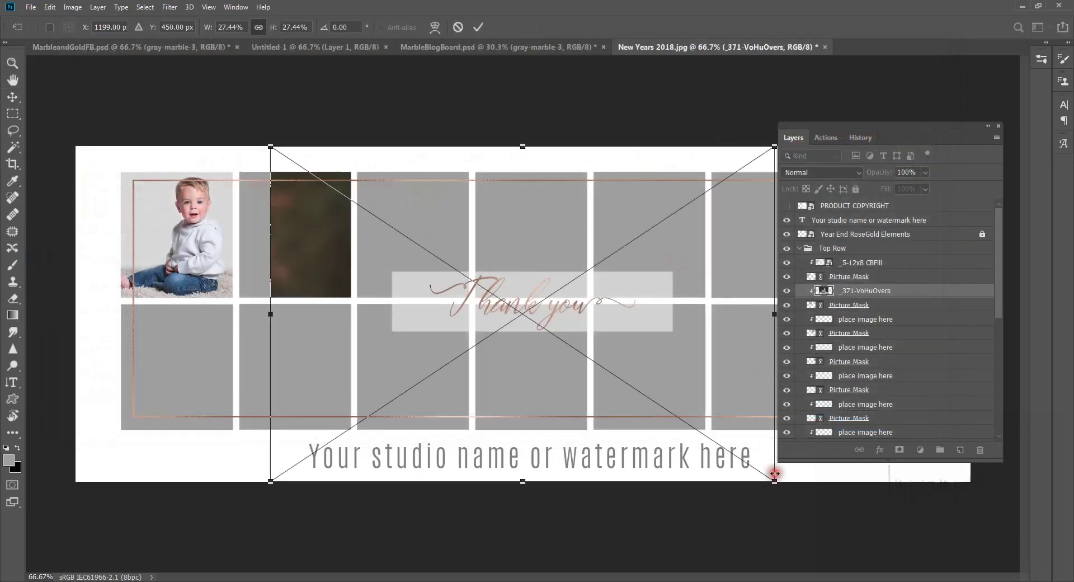
drag(774, 479, 473, 274)
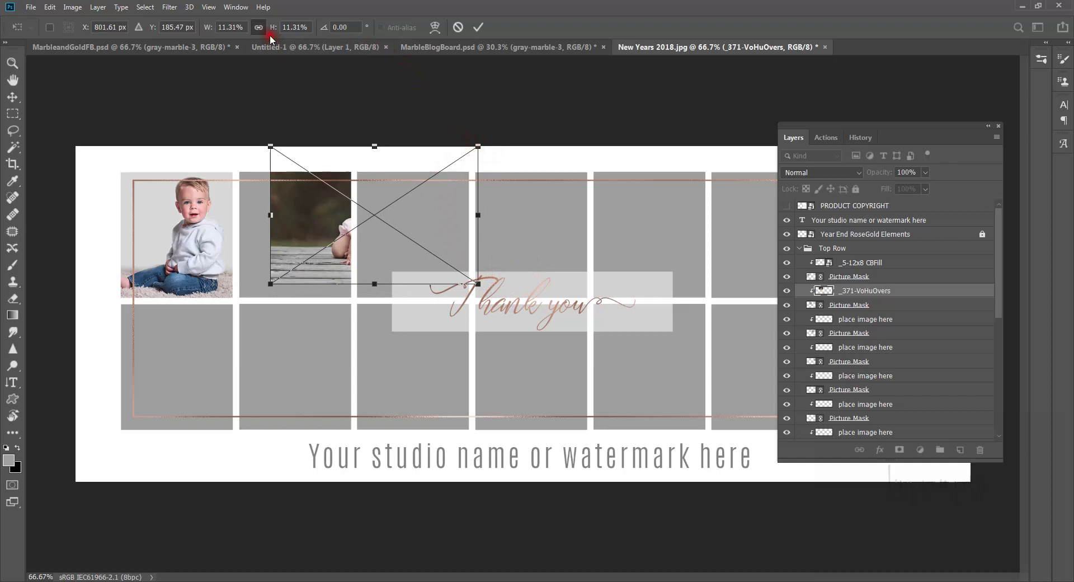
drag(473, 172, 420, 158)
drag(371, 192, 367, 208)
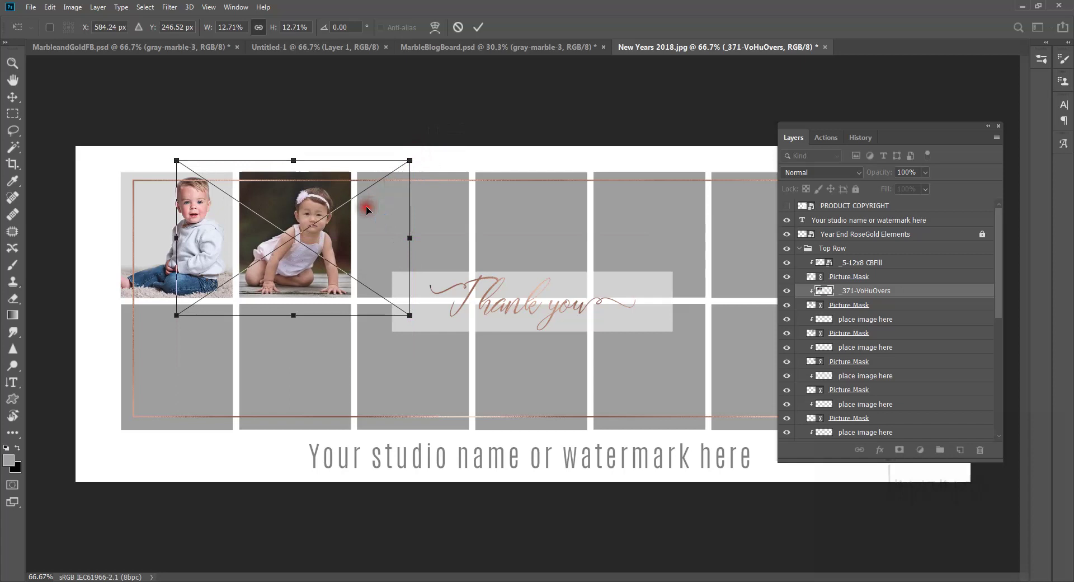
click(473, 29)
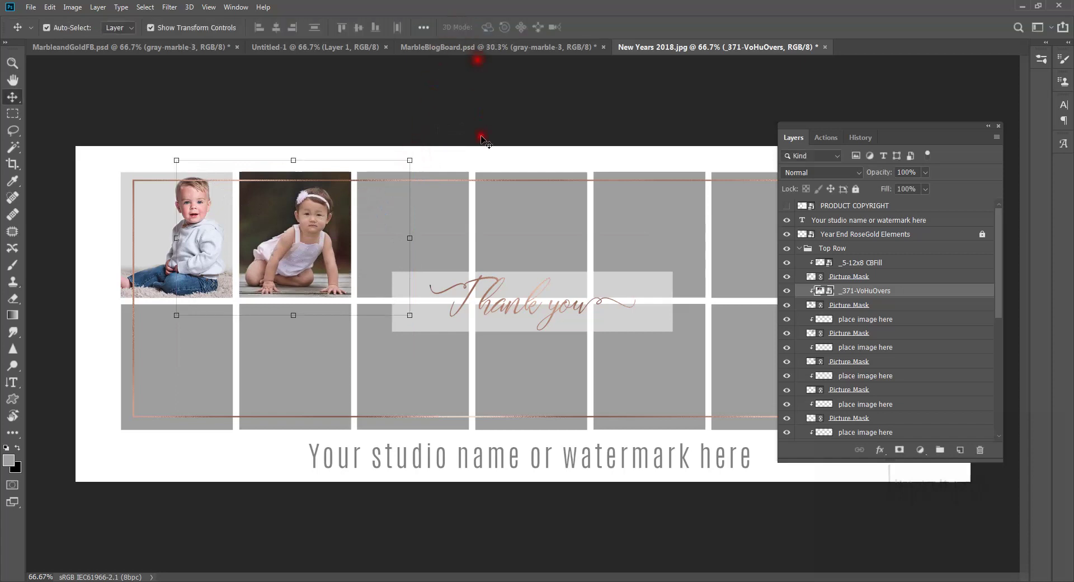
Embed _412-12x8 EpStarVin.jpg on the third "place image here" layer of Top Row and fit it to its opening at about 16.8% scale.
click(867, 321)
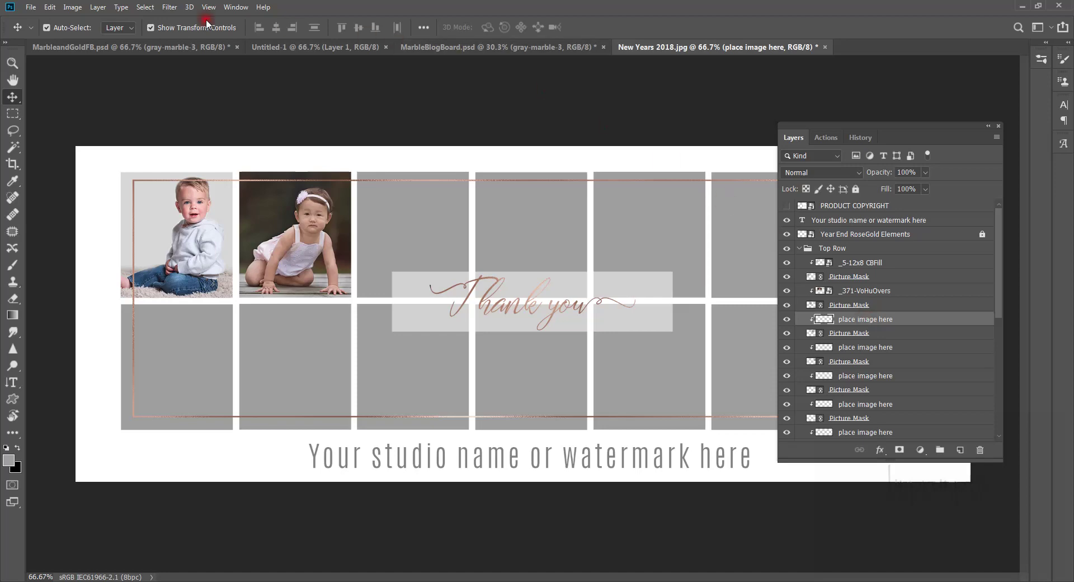
click(31, 8)
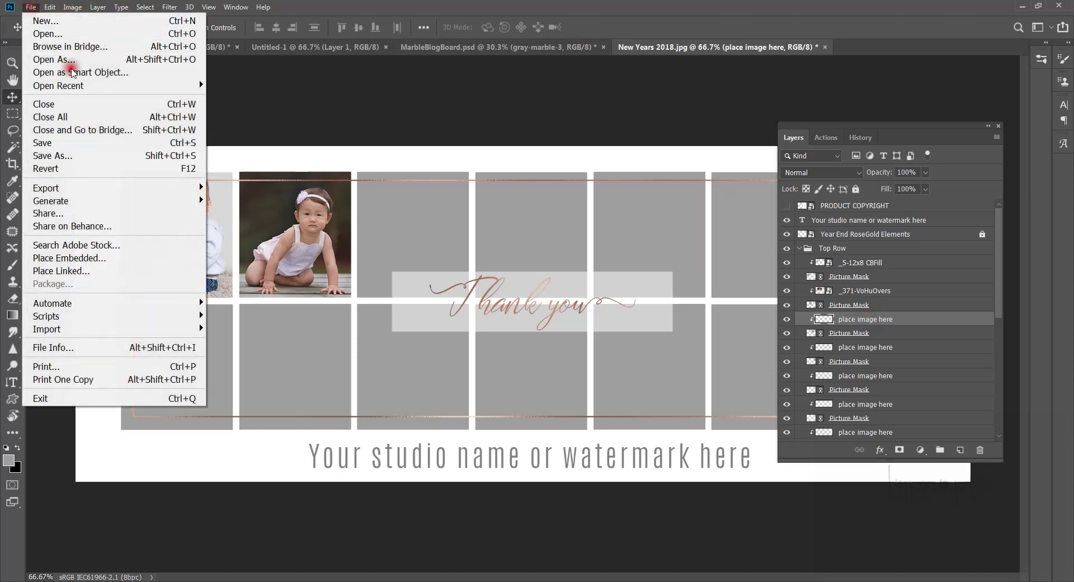
click(114, 257)
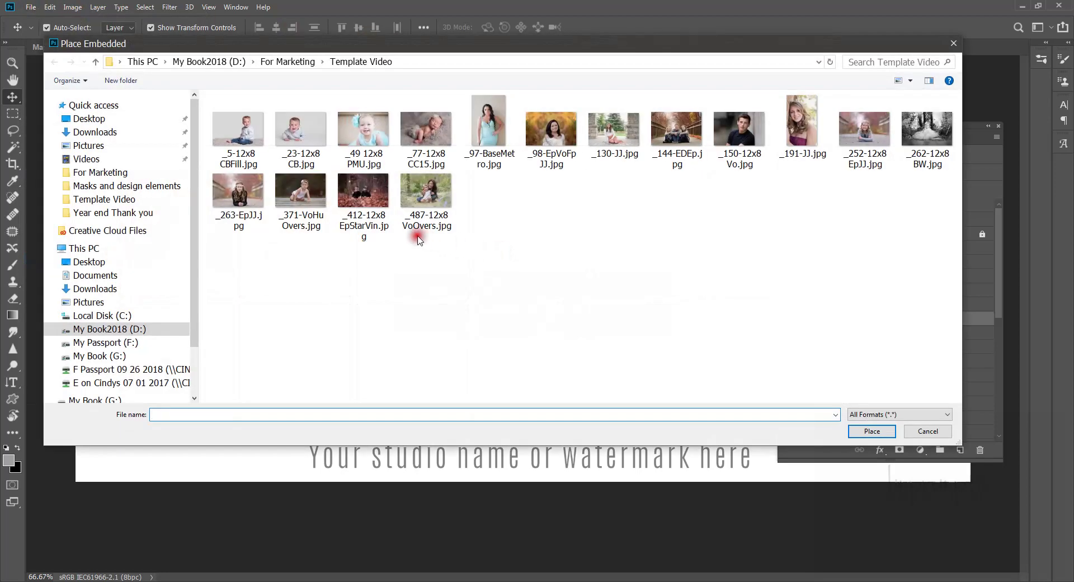
double_click(364, 193)
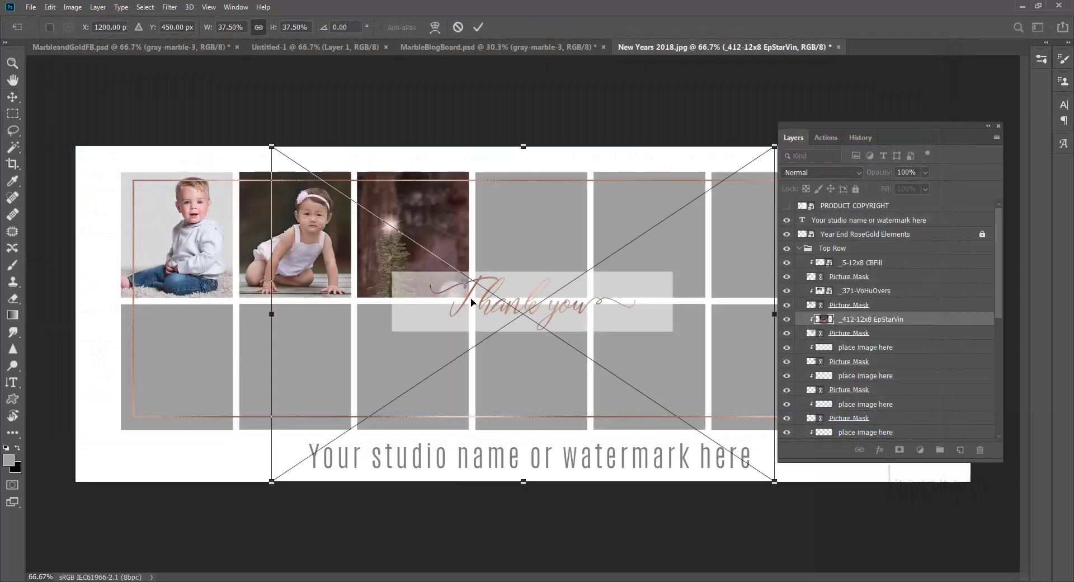
drag(776, 482, 464, 253)
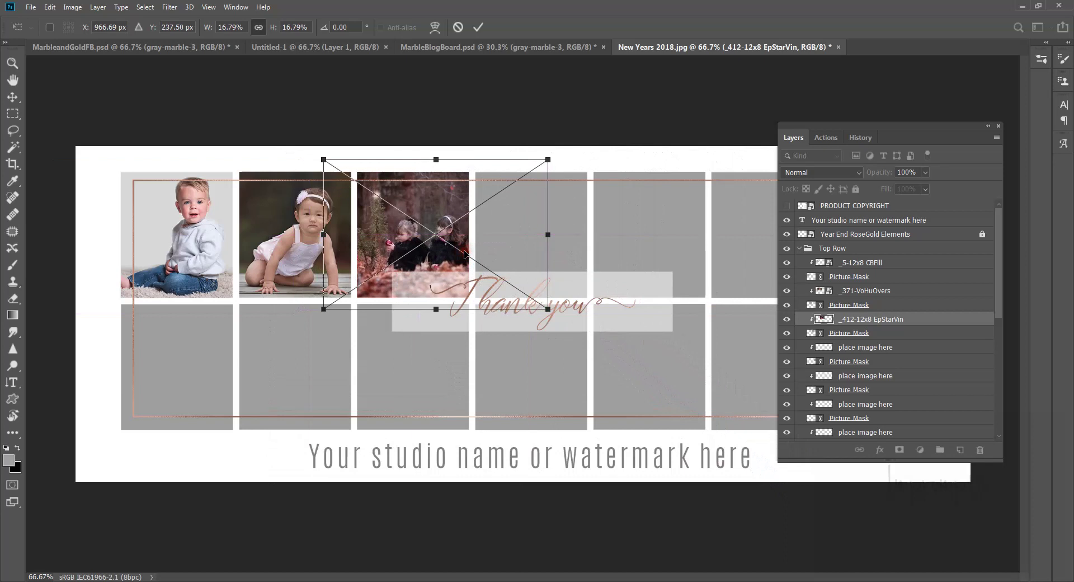
click(477, 26)
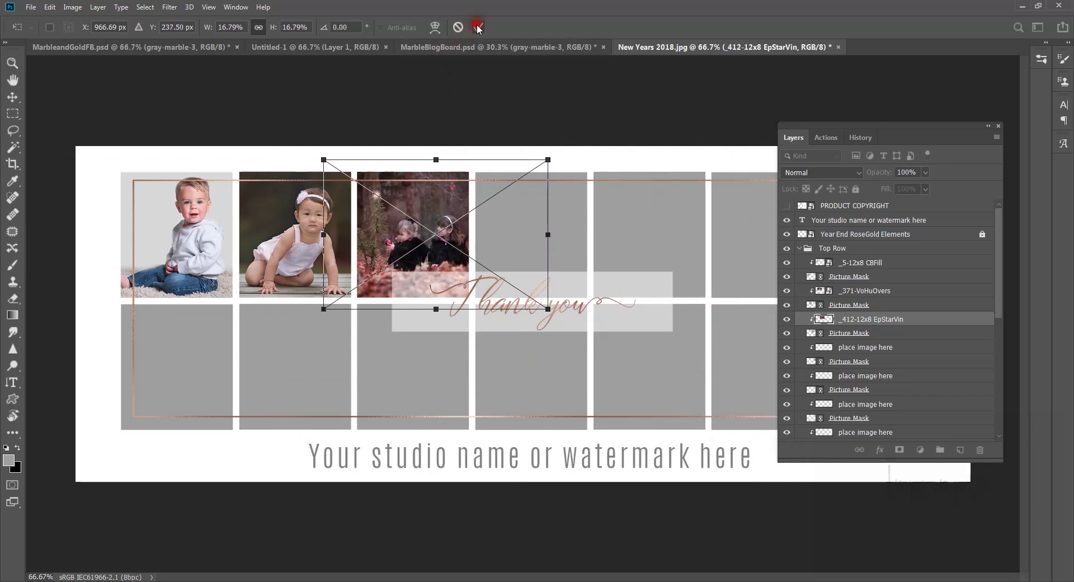
click(814, 366)
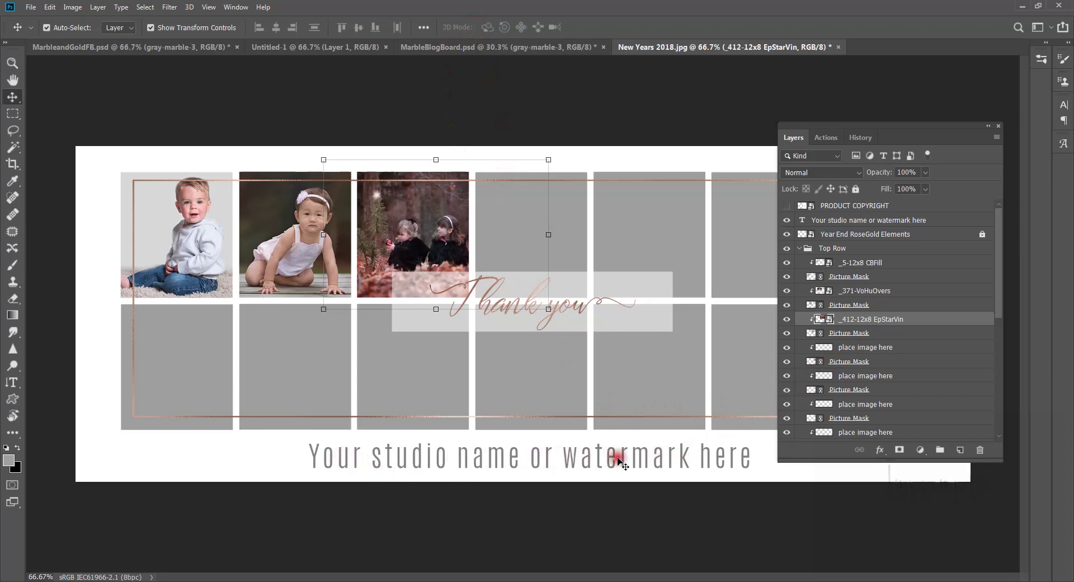
Select the "Your studio name or watermark here" text for editing, leave its wording as is, and hide its layer.
click(833, 220)
click(787, 221)
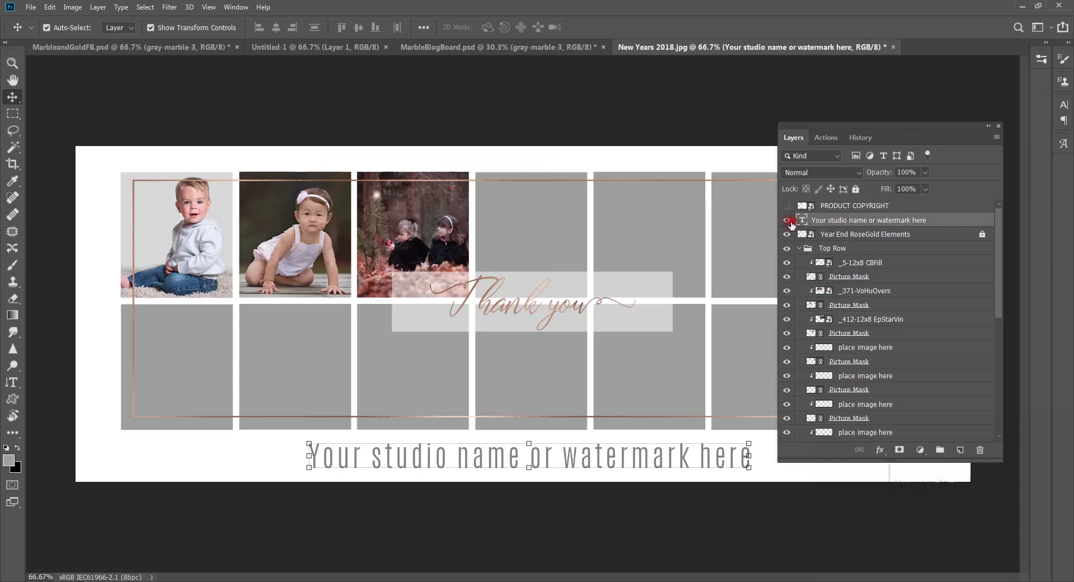
double_click(498, 460)
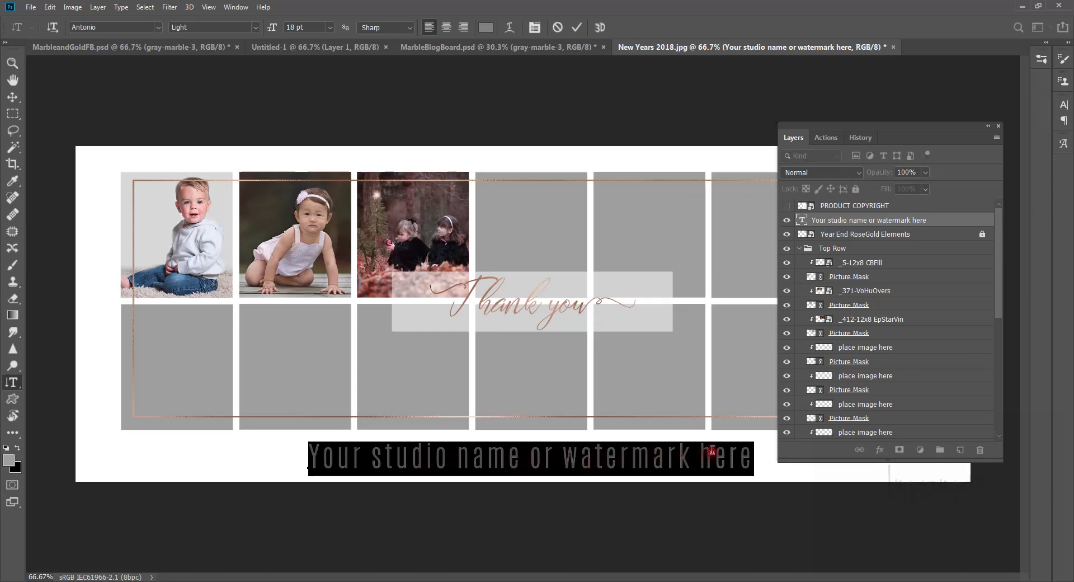
click(788, 221)
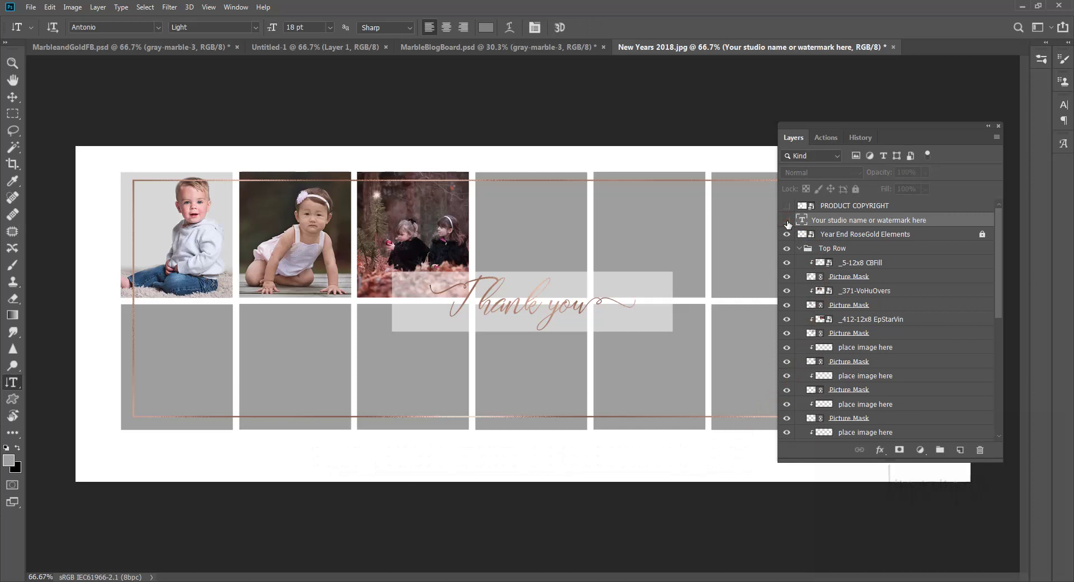
click(787, 222)
Create a new layer above the hidden text layer and stamp the Impromptu Photography logo brush at size 300, centred below the photo grid.
click(960, 452)
click(961, 451)
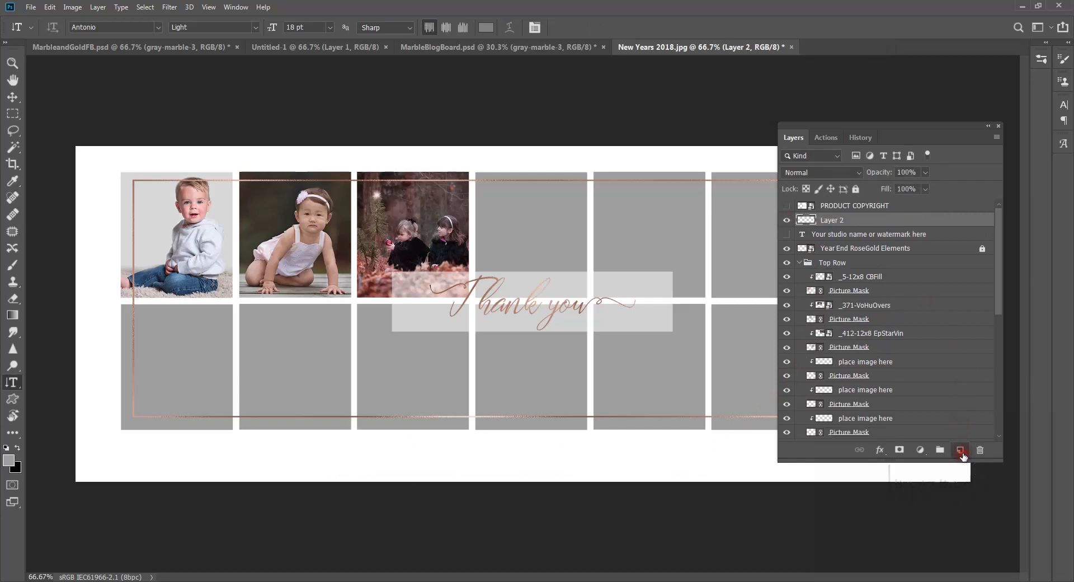
click(962, 452)
click(961, 452)
key(b)
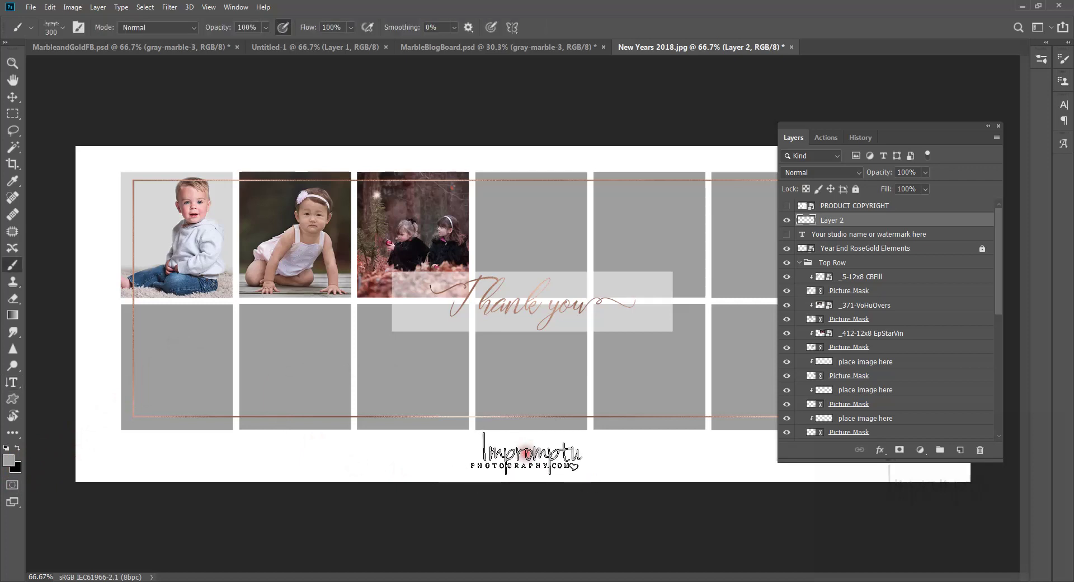
click(526, 453)
click(875, 225)
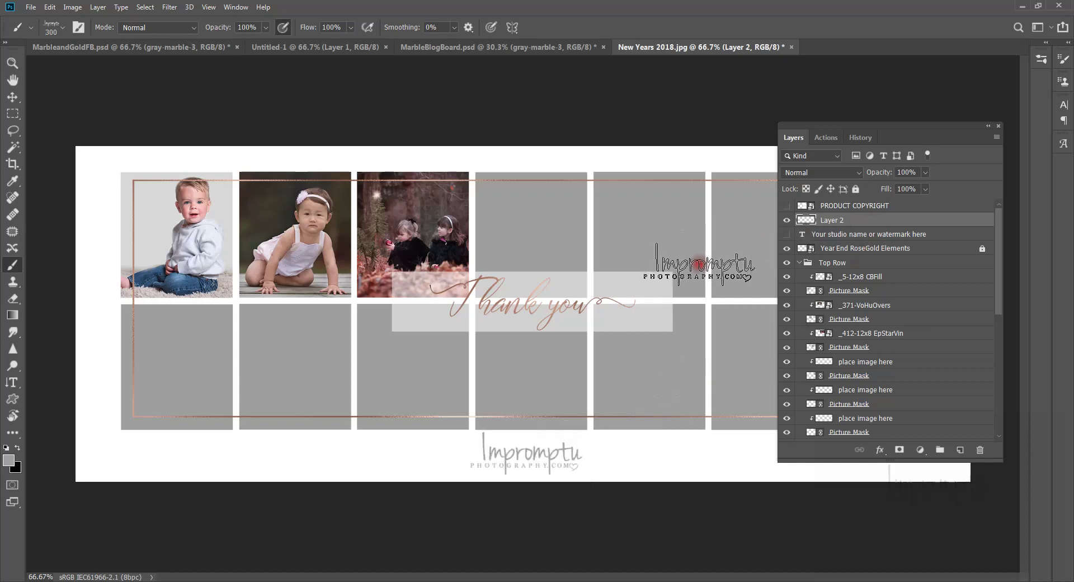
Move the logo on Layer 2 to about X 1269, Y 820.5 px below the photo grid, apply the transform, and select Layer 1.
click(624, 397)
key(v)
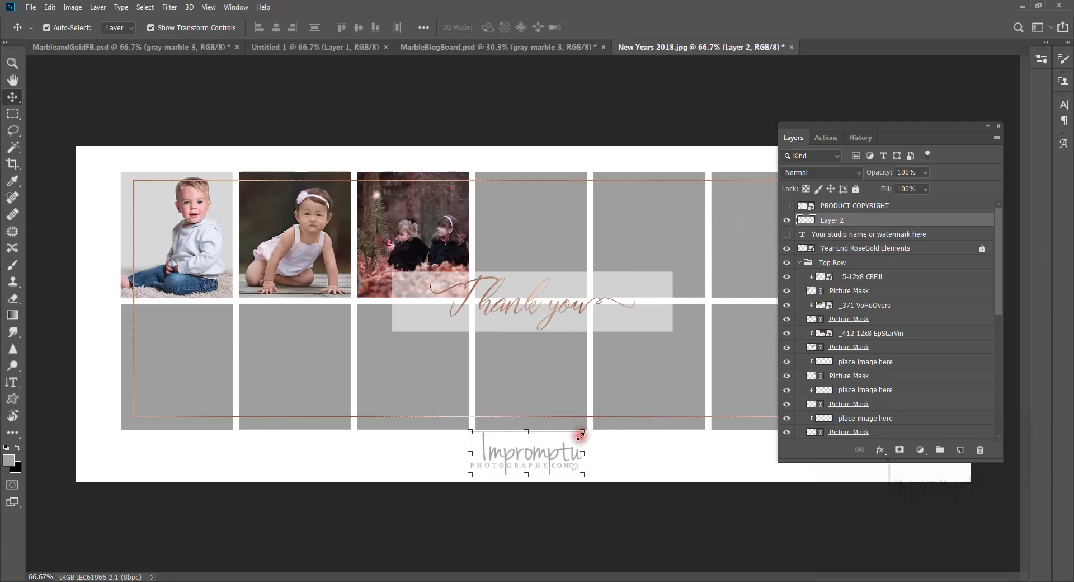
key(ctrl+t)
mouse_move(546, 457)
mouse_down()
mouse_move(607, 458)
mouse_move(564, 458)
mouse_up()
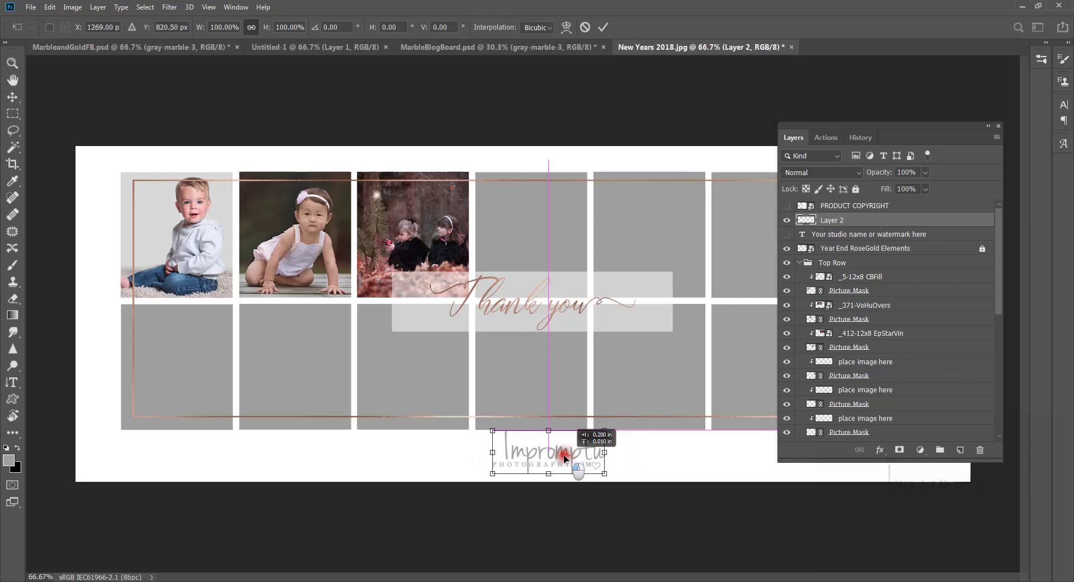
drag(564, 457, 564, 458)
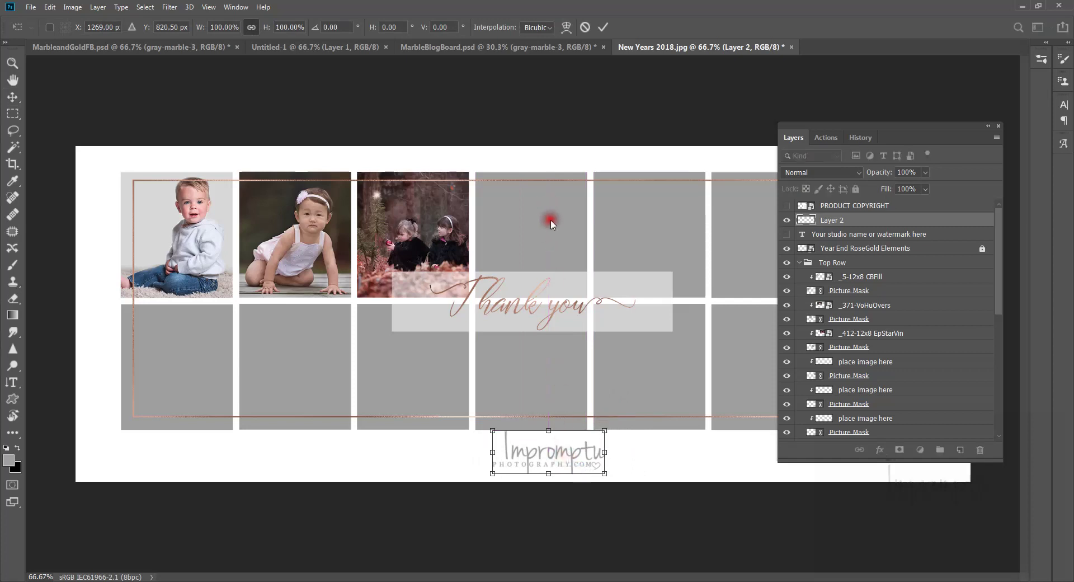
click(703, 418)
scroll(892, 358, down, 6)
click(821, 397)
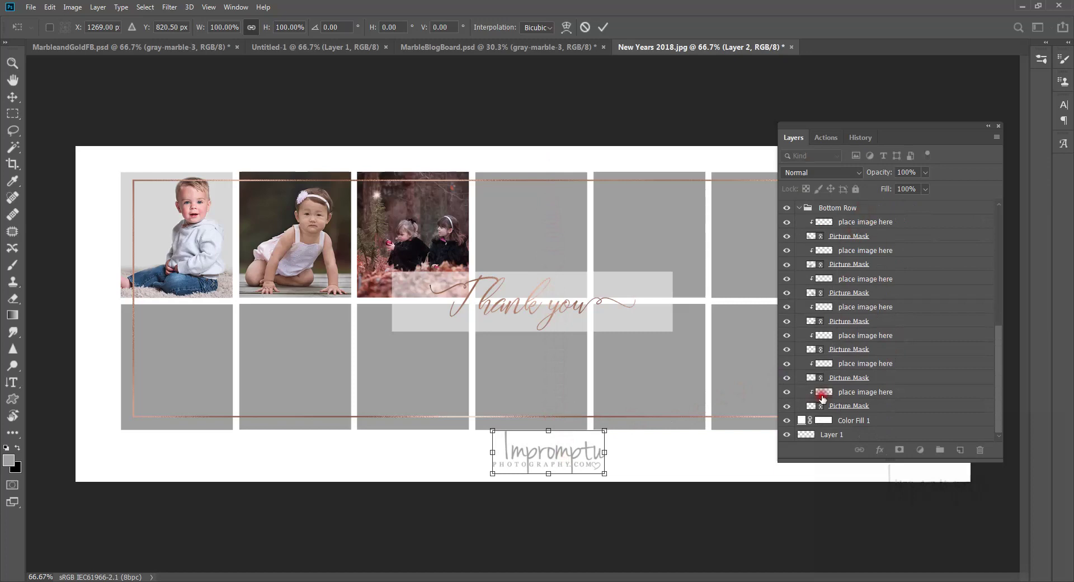
click(828, 434)
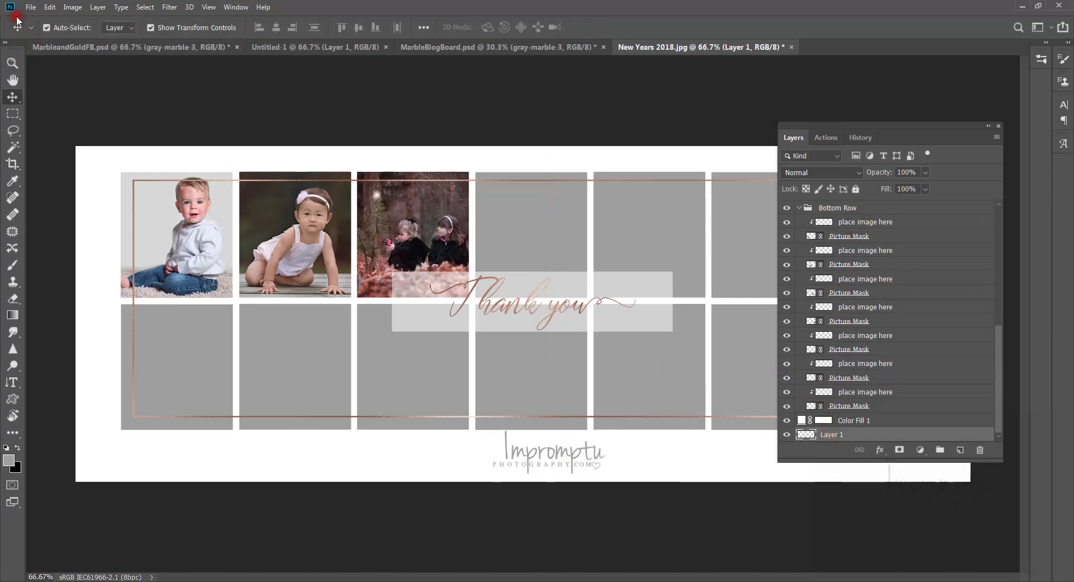
Save the layered document as New Years 2018.psd in the Year end Thank you folder, keeping layers and the sRGB profile.
click(31, 7)
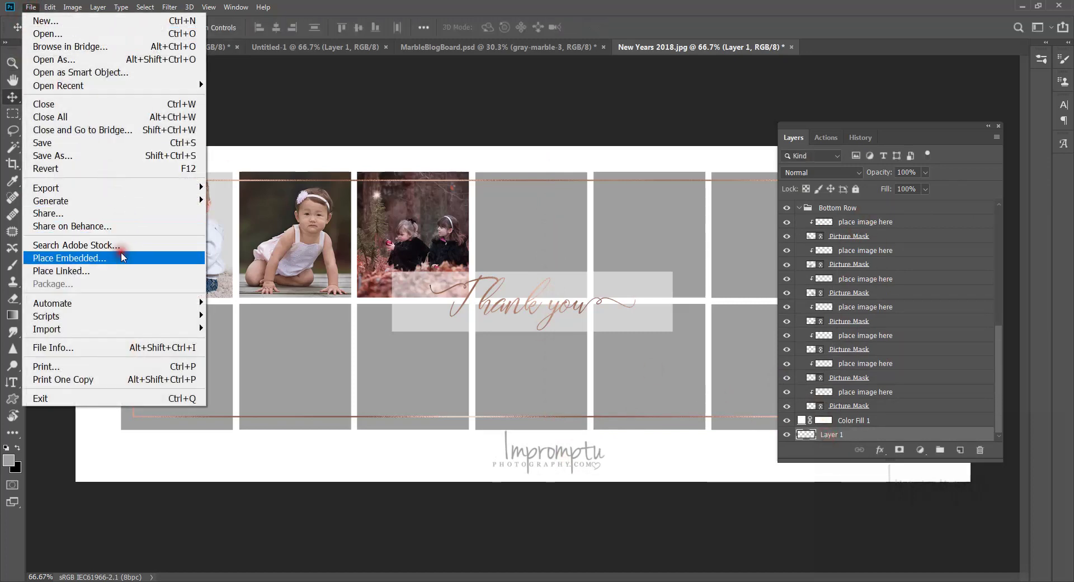
click(120, 156)
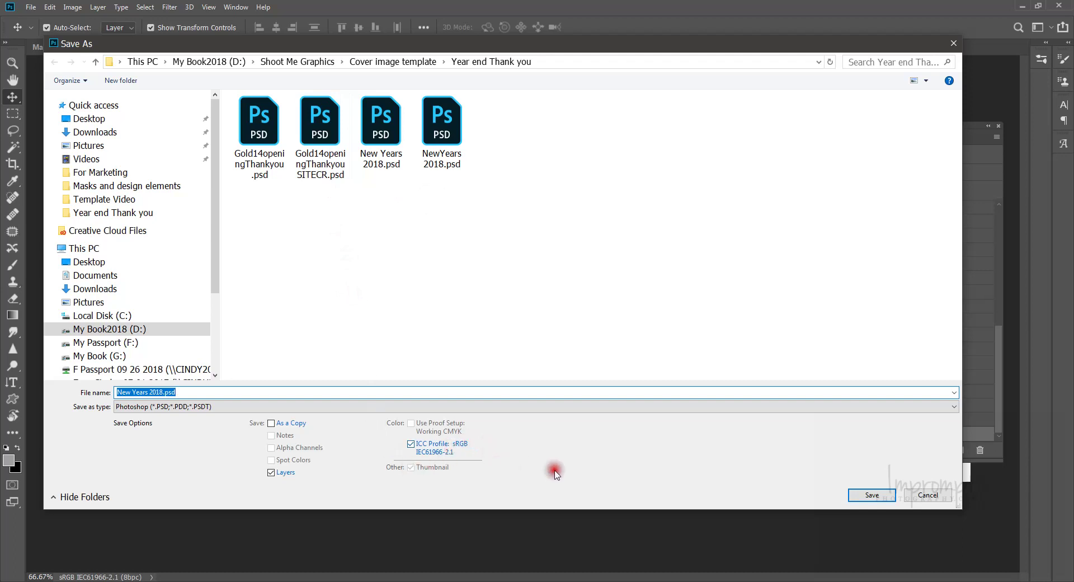
click(871, 495)
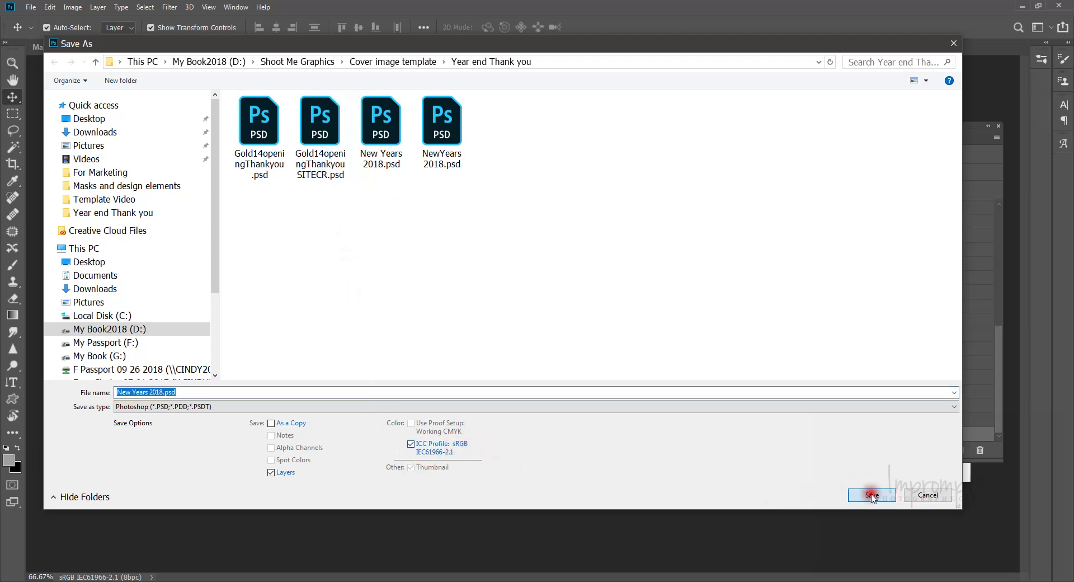
click(560, 295)
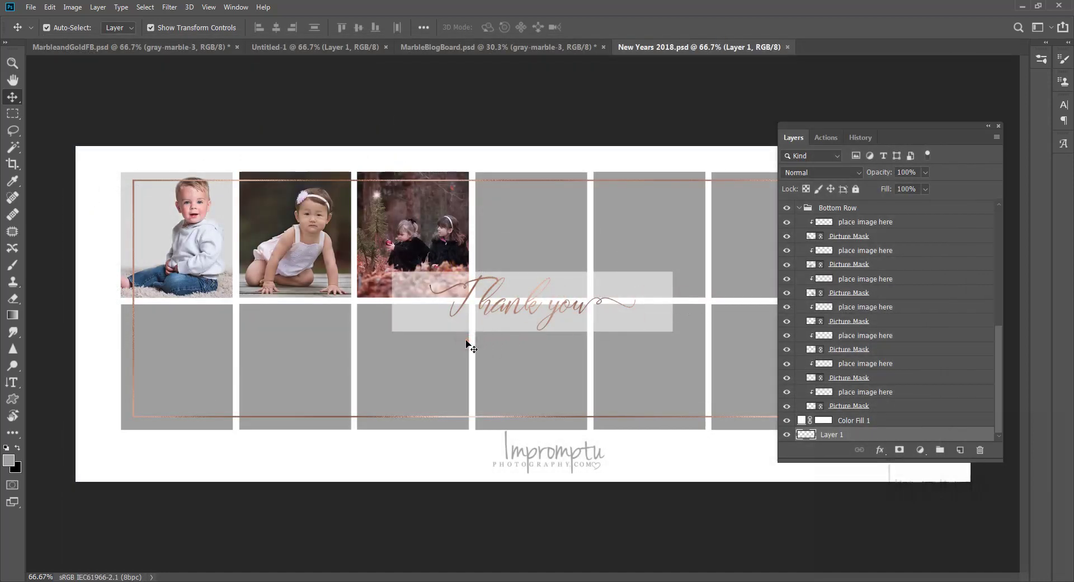
Merge all visible layers into Layer 1, leaving the hidden copyright and studio name layers separate.
click(852, 433)
click(848, 433)
click(848, 434)
click(848, 433)
click(845, 435)
click(898, 451)
right_click(893, 434)
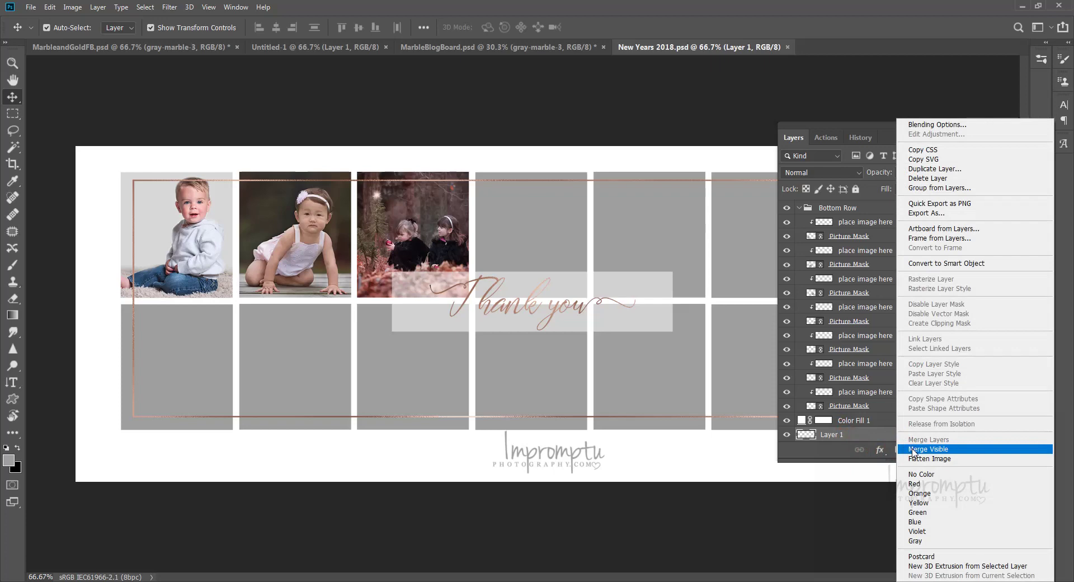
click(913, 449)
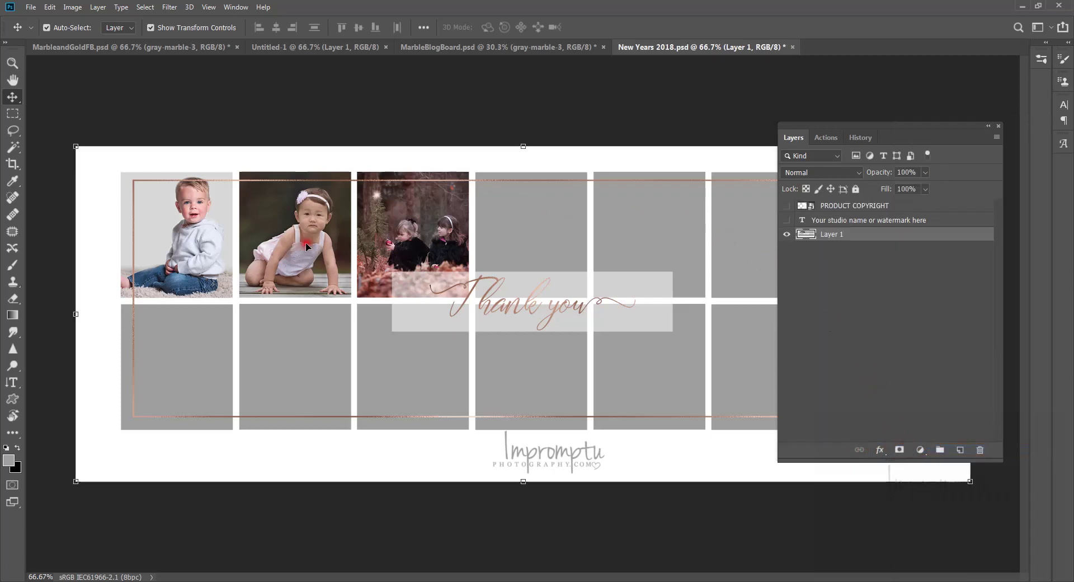
Save a JPEG copy over New Years 2018.jpg in the Year end Thank you folder at quality 12, Baseline ("Standard").
click(31, 7)
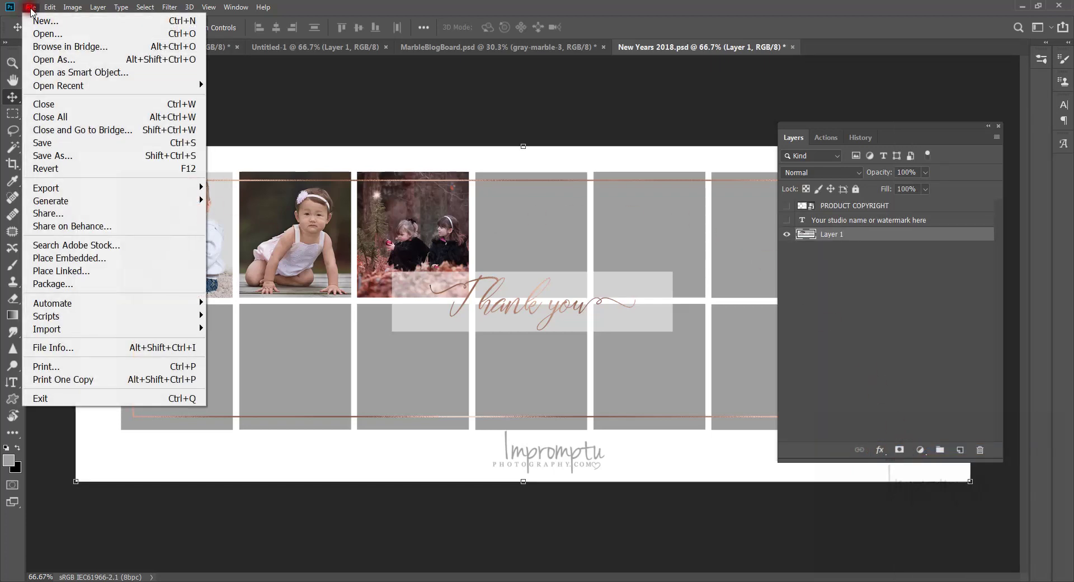
click(109, 154)
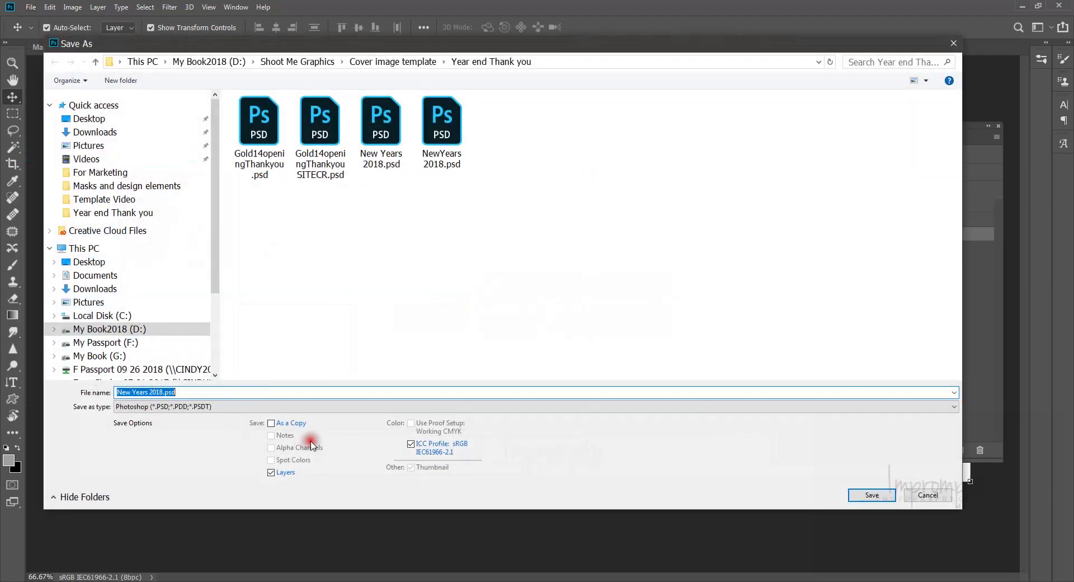
click(297, 406)
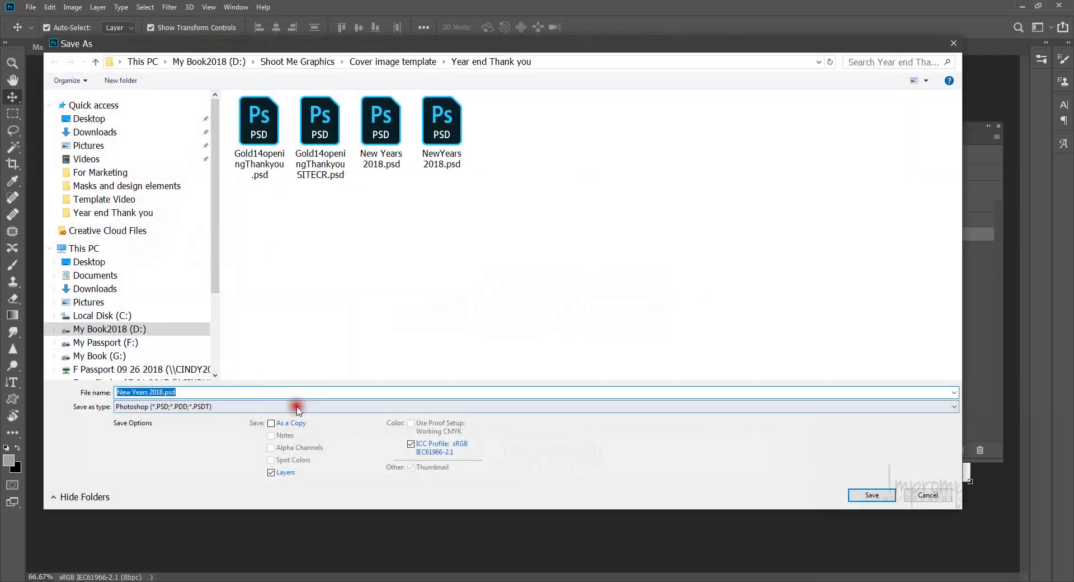
click(235, 494)
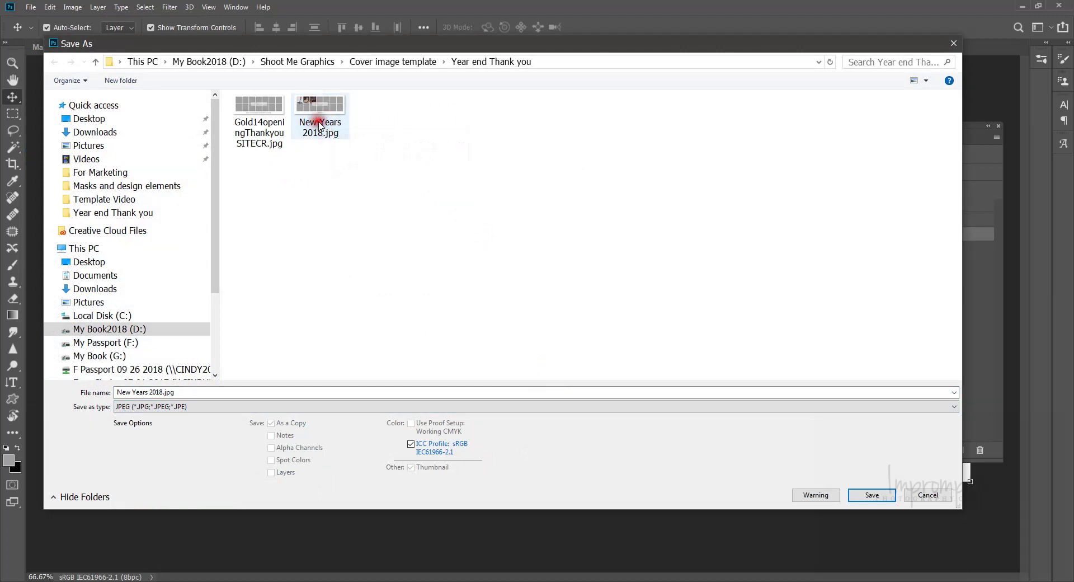
click(350, 125)
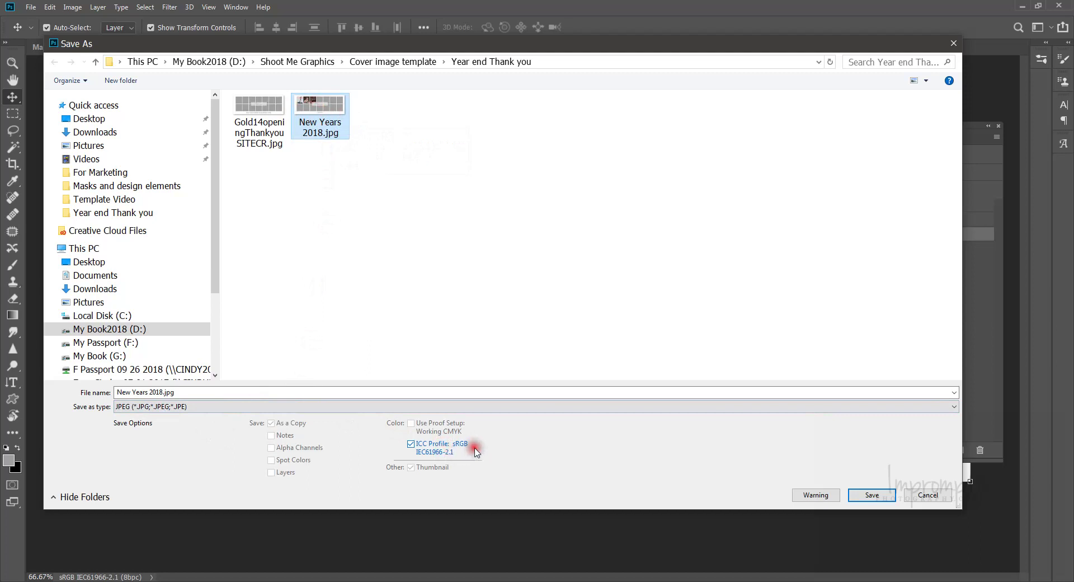
click(888, 499)
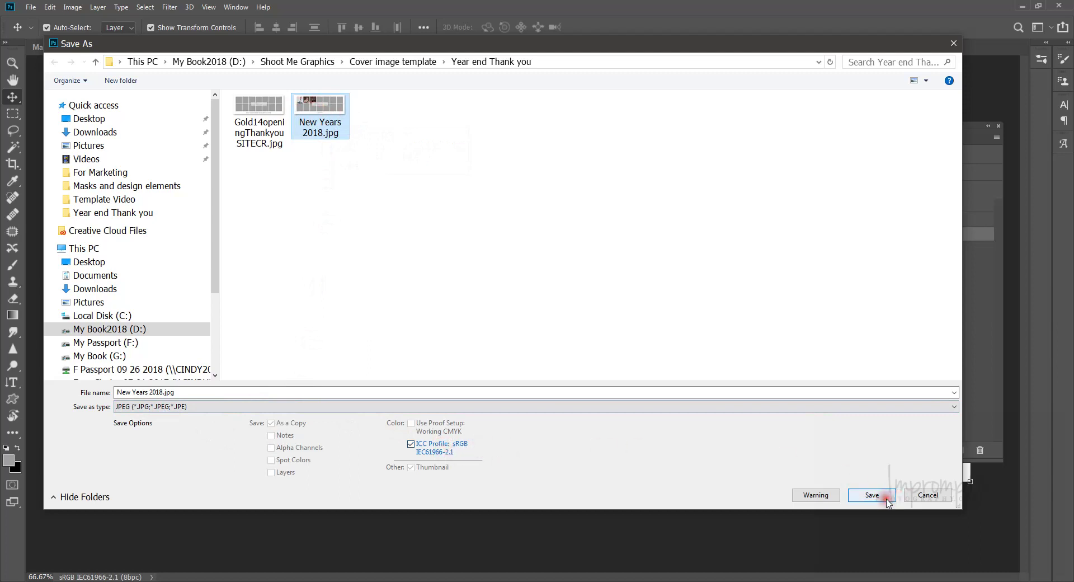
click(888, 501)
click(816, 468)
click(555, 294)
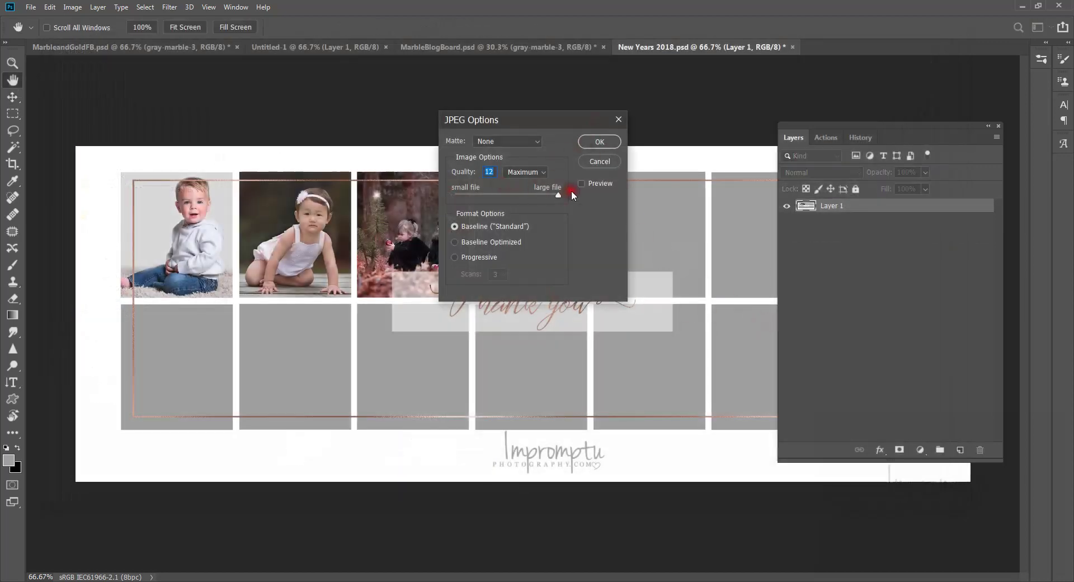
click(599, 142)
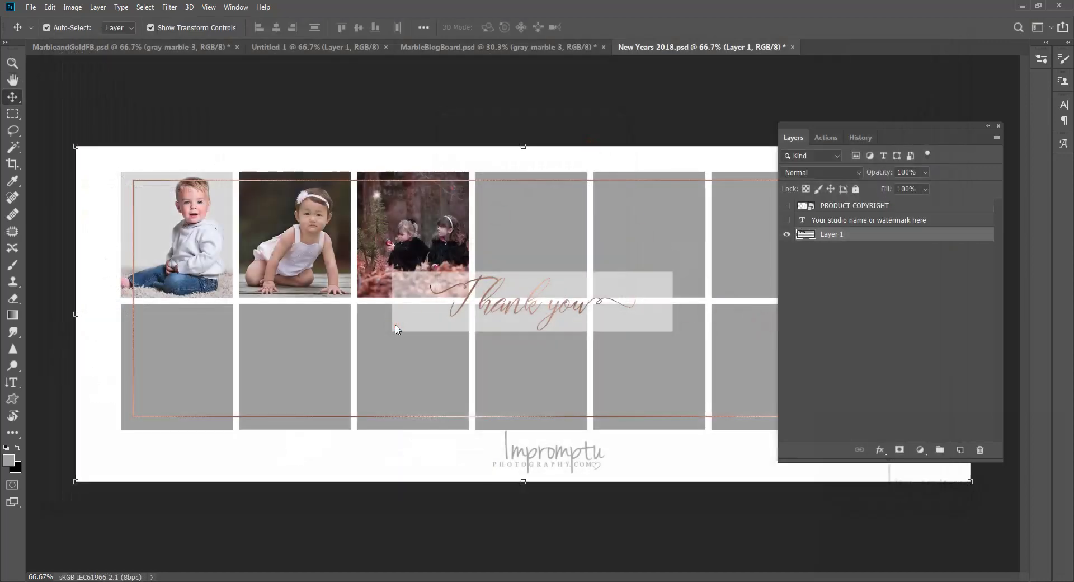